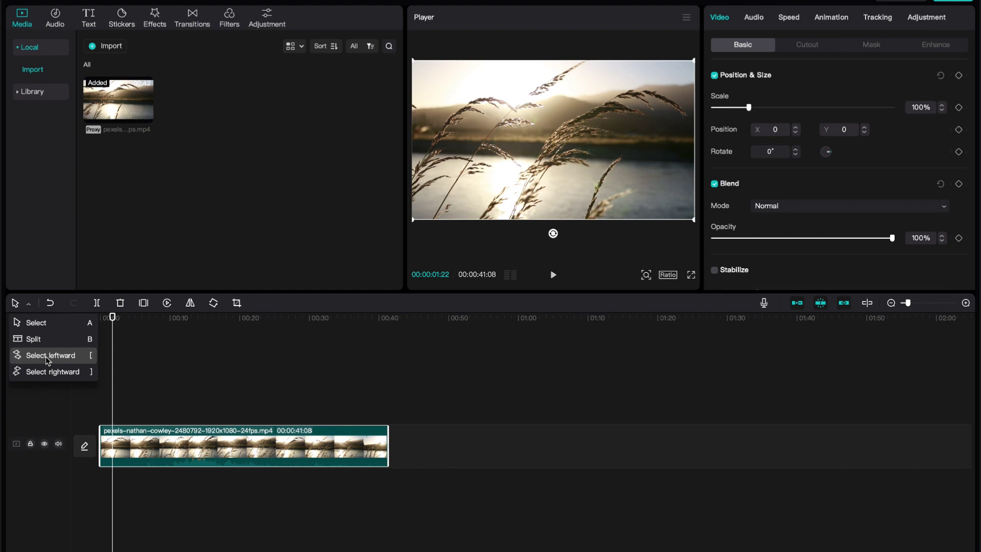
Step: Place the playhead at 00:00:11:24 and append a second copy of the imported clip after the first on the main track
left_click(182, 345)
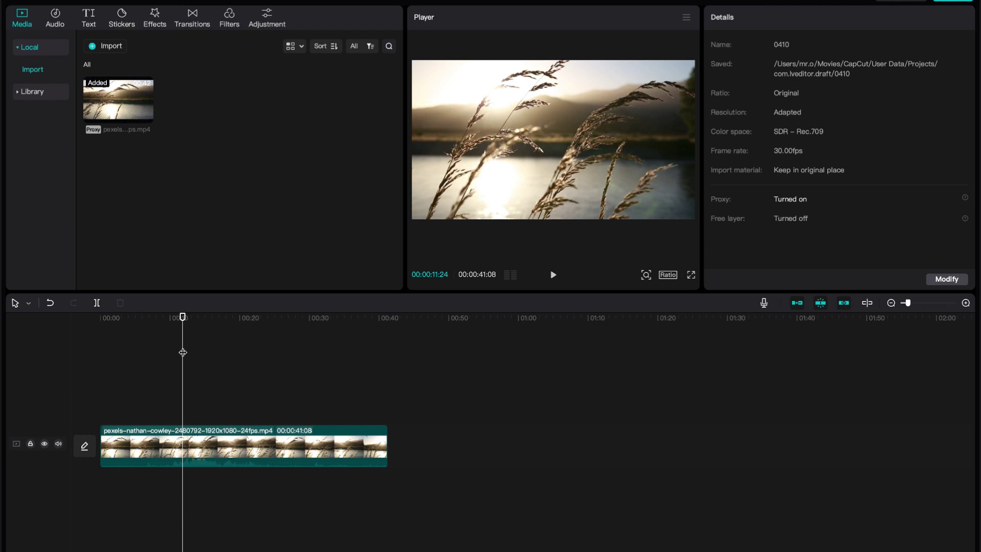
left_click_drag(141, 432, 465, 449)
left_click_drag(117, 100, 398, 457)
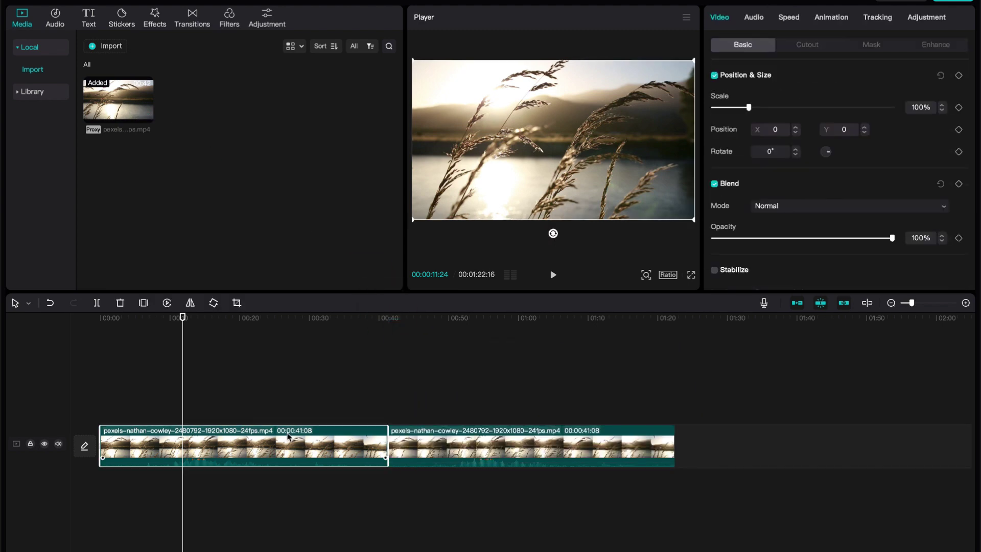
Step: Move the first clip onto an upper track past the other clip, and return it to the end of the main track
left_click_drag(289, 438, 627, 419)
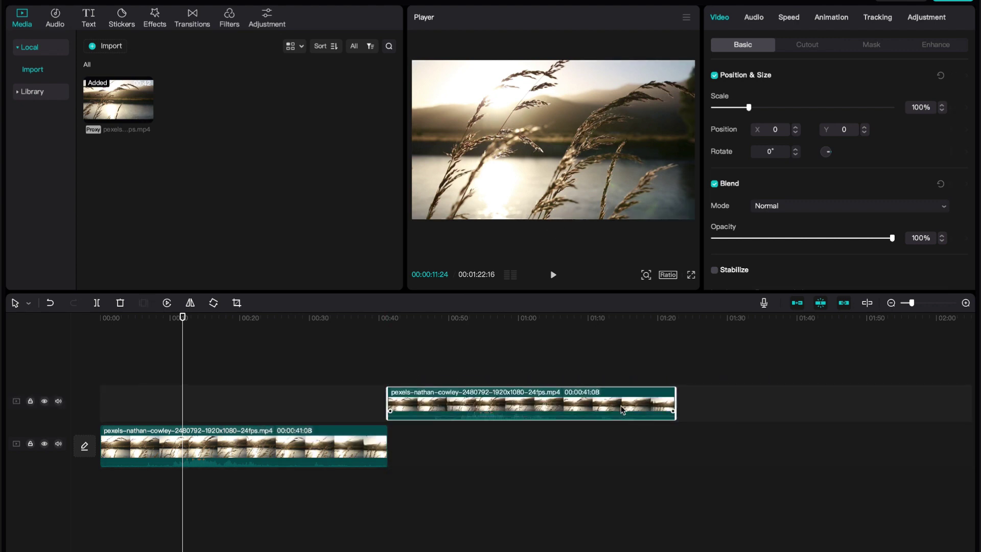
left_click_drag(405, 396, 403, 444)
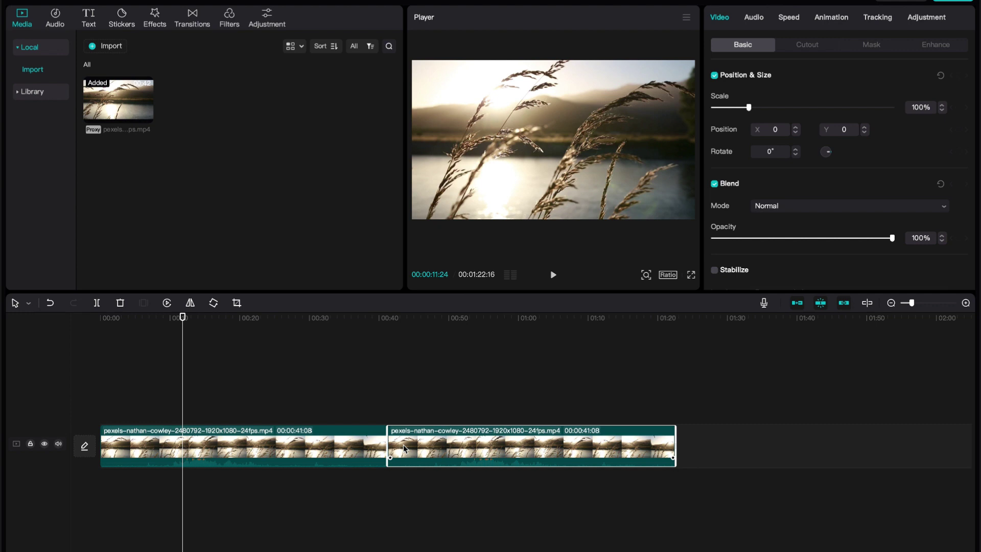
Step: Split the first clip at the playhead with the Split tool
left_click(14, 306)
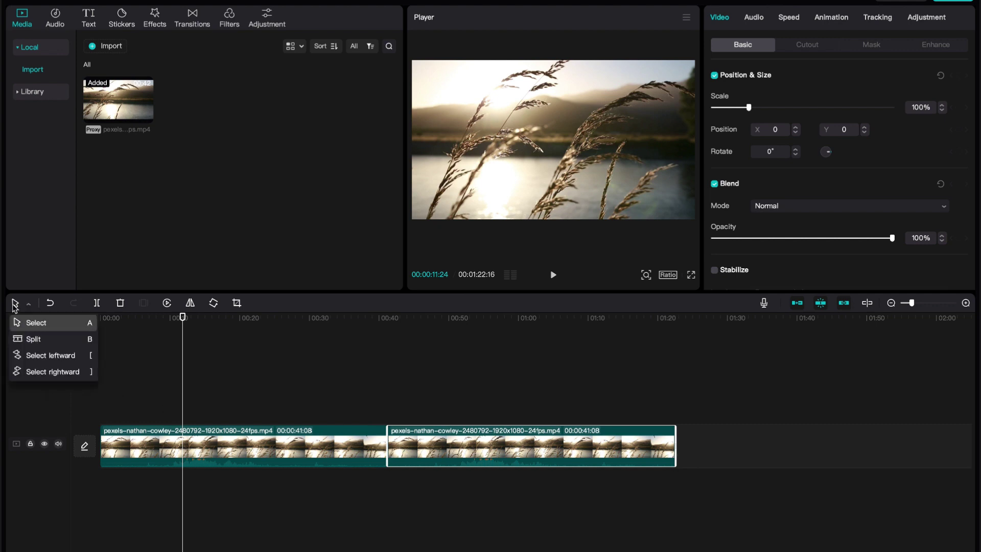
left_click(30, 340)
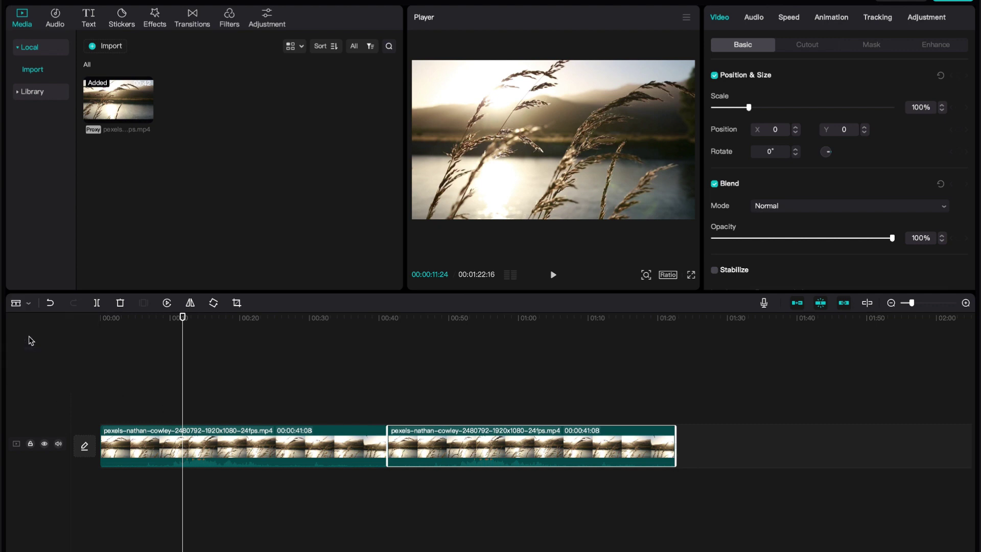
left_click(181, 445)
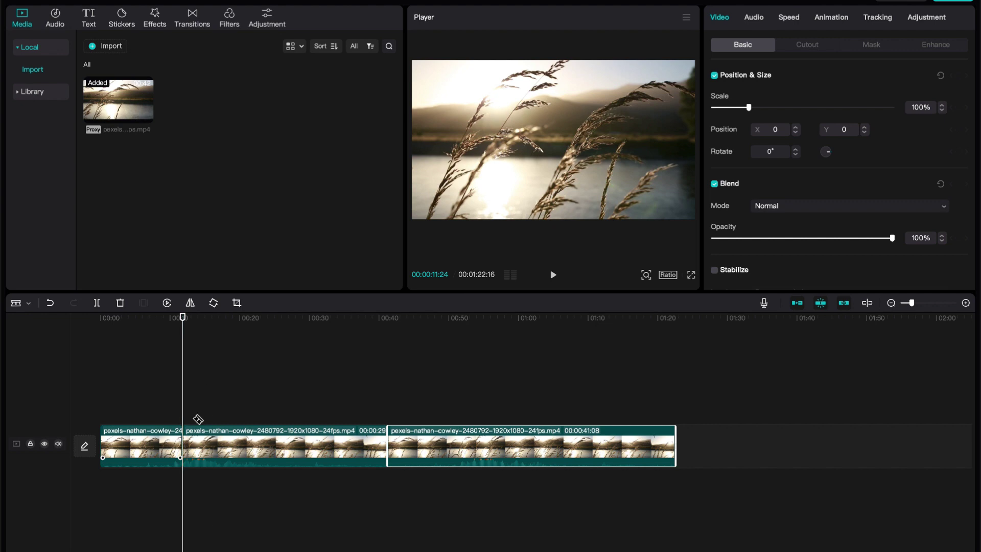
Step: Return to the Select tool and move the first segment behind the second one on the main track
key("a")
left_click(142, 445)
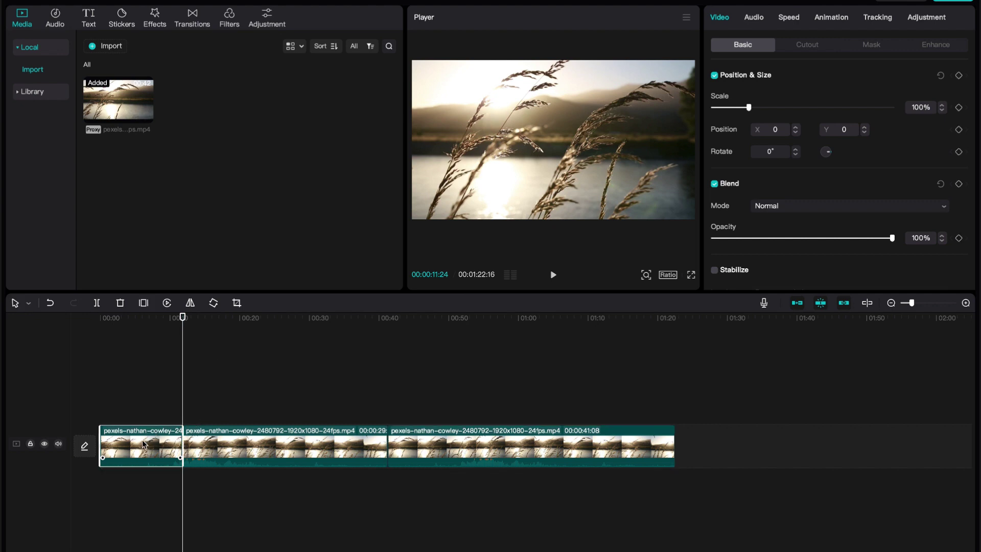
left_click_drag(142, 440, 343, 440)
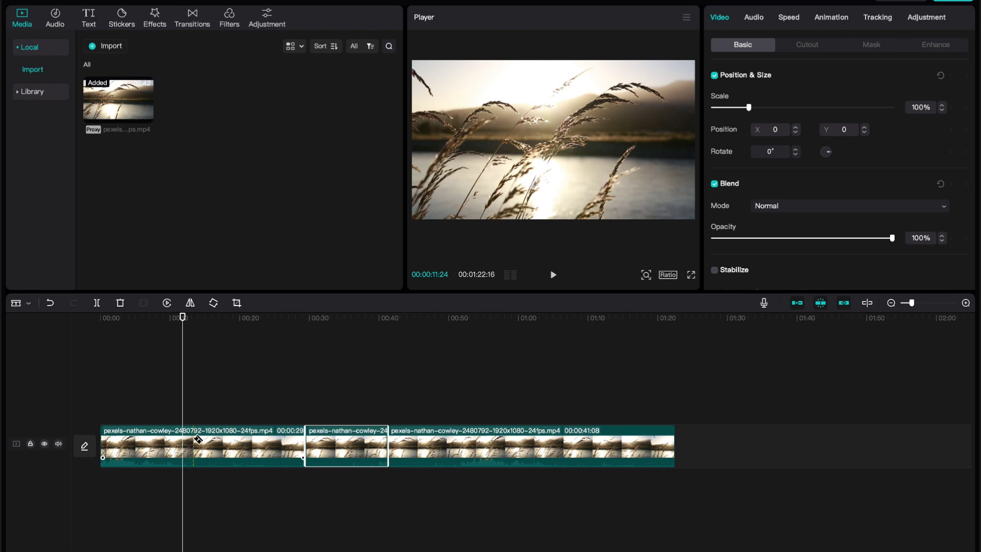
Step: Split the clips at about 0:19, 0:48, 0:57 and 1:06, and extend the end of the fifth segment to about 1:00
left_click(235, 440)
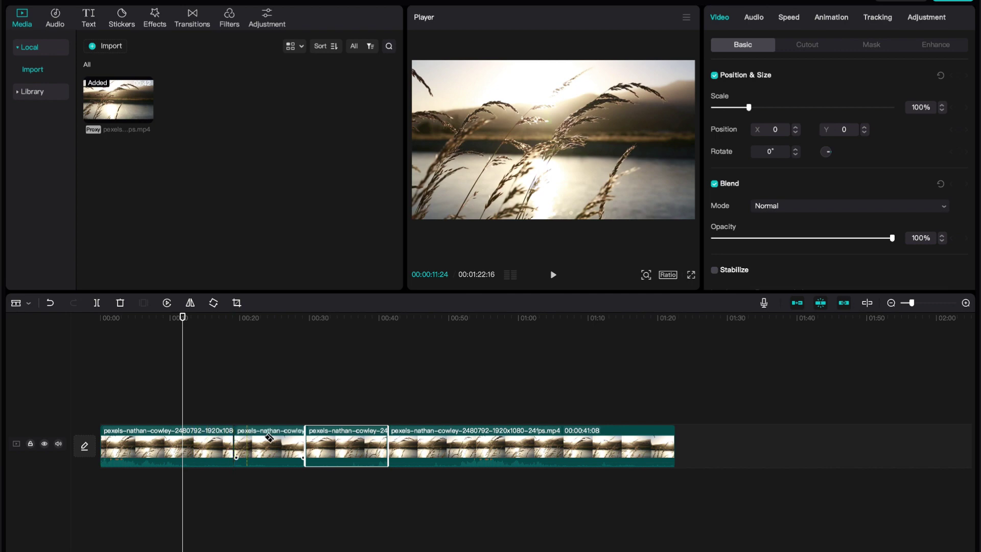
left_click(433, 445)
left_click(499, 443)
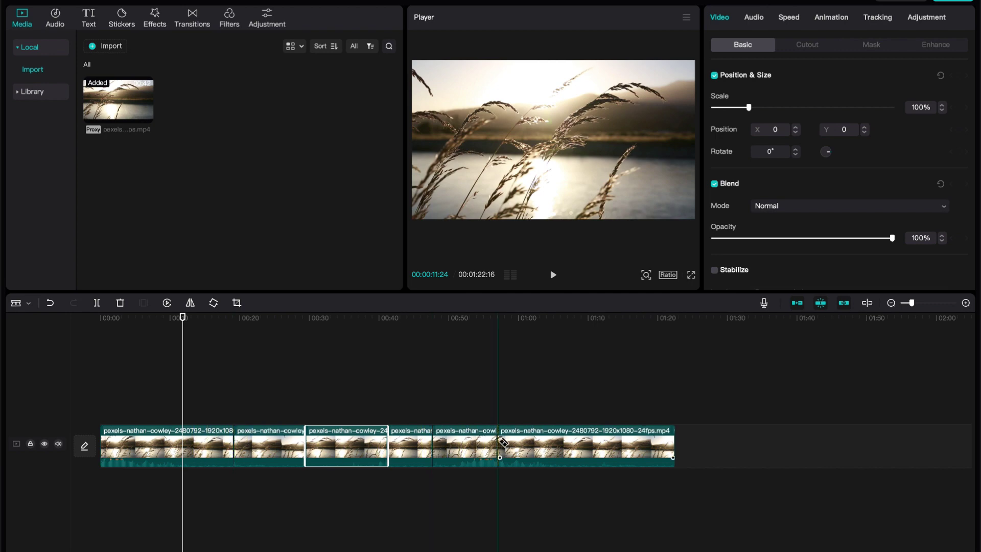
left_click(562, 440)
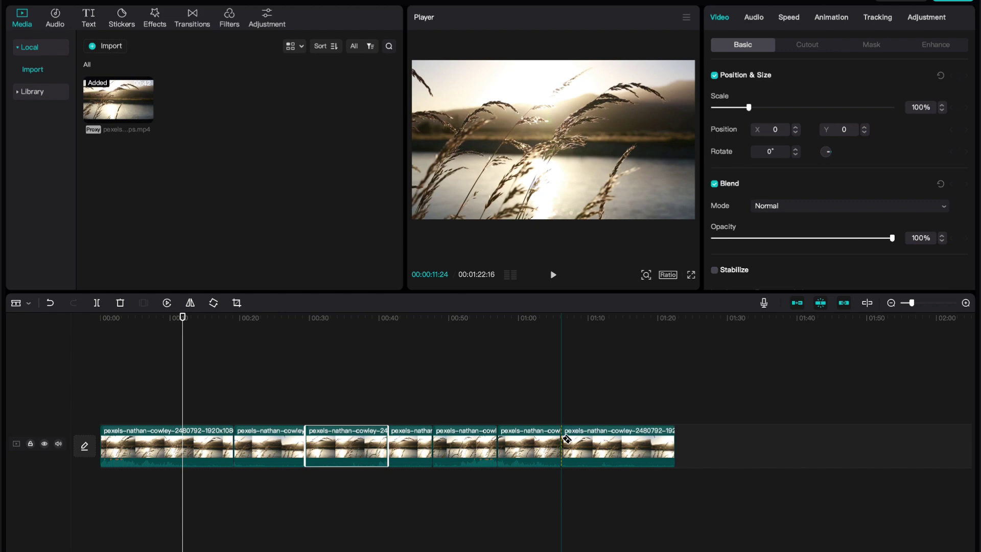
key("a")
left_click_drag(498, 440, 517, 448)
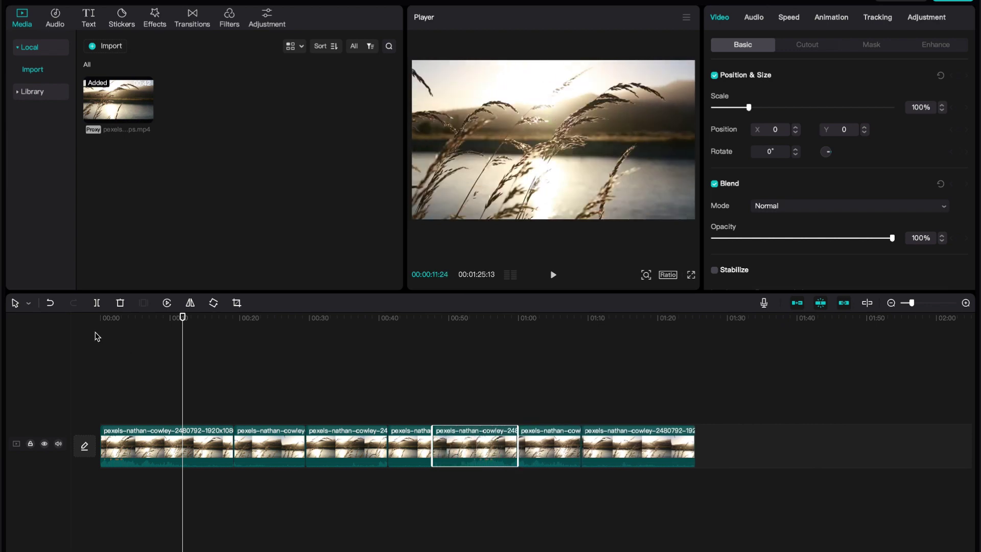
Step: Use the Select leftward tool to reorder groups of clips on the main track and select everything up to the last clip
left_click(28, 303)
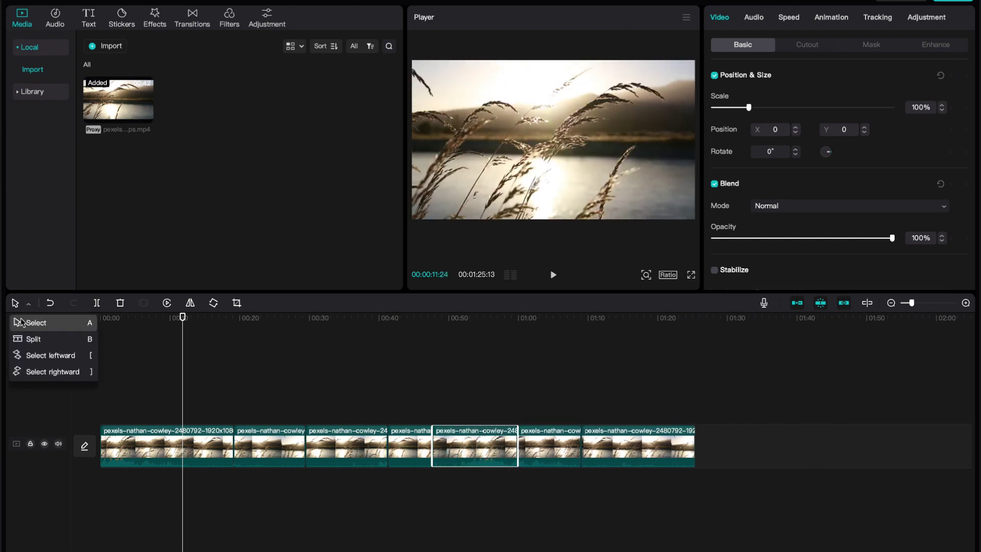
left_click(45, 357)
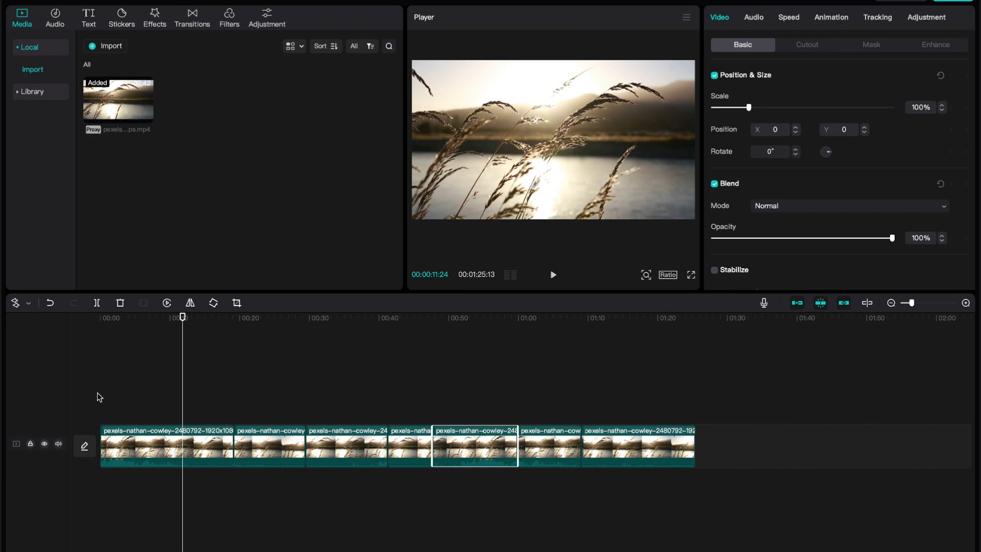
left_click_drag(231, 448, 305, 449)
left_click(380, 450)
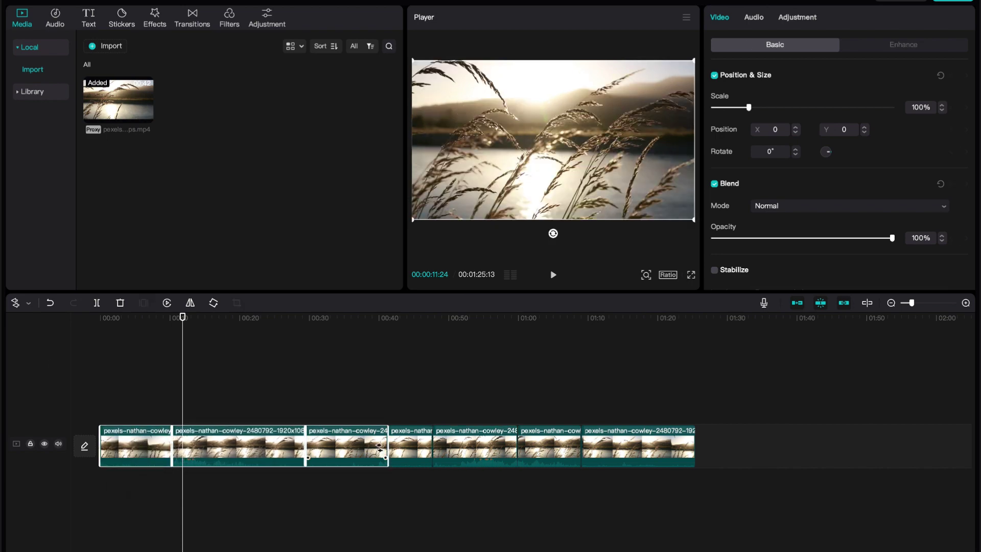
left_click_drag(380, 448, 595, 444)
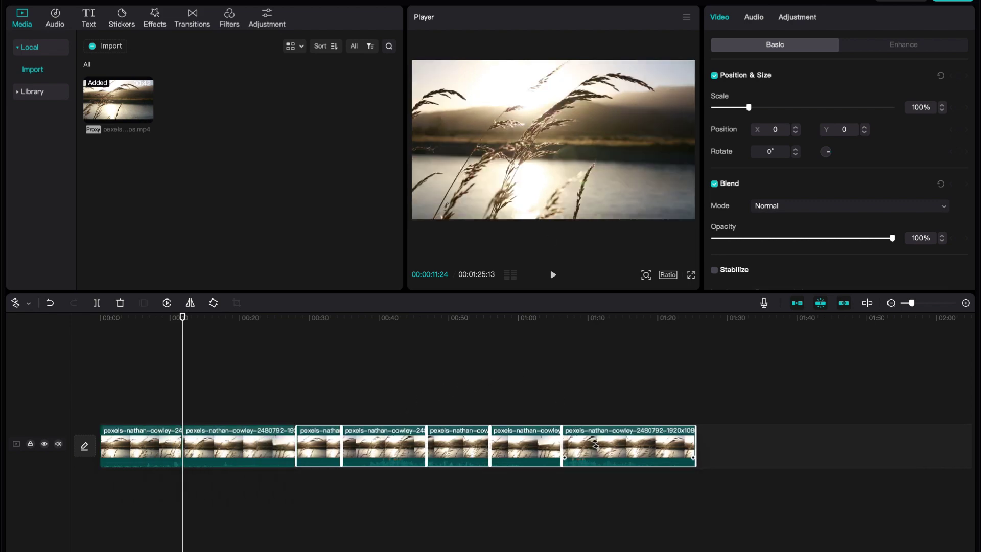
left_click(595, 445)
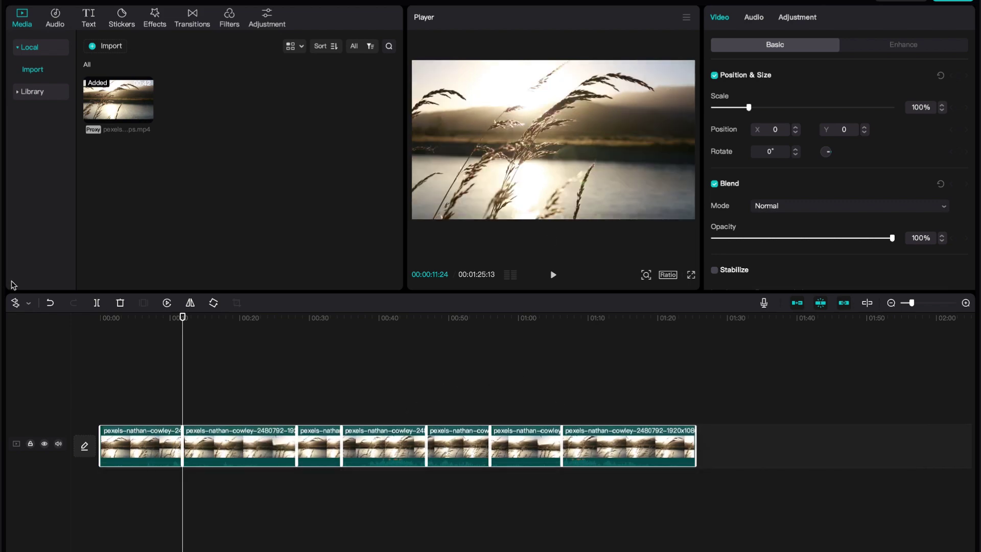
Step: Use the Select rightward tool to select all clips from the first, second and fourth segments onward
left_click(16, 302)
left_click(38, 375)
left_click_drag(133, 444, 232, 438)
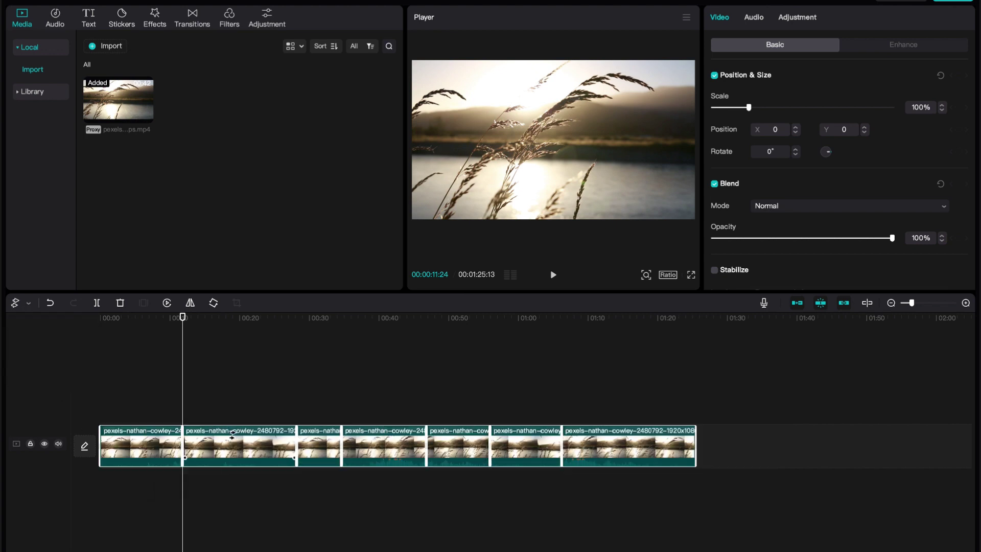
left_click(342, 450)
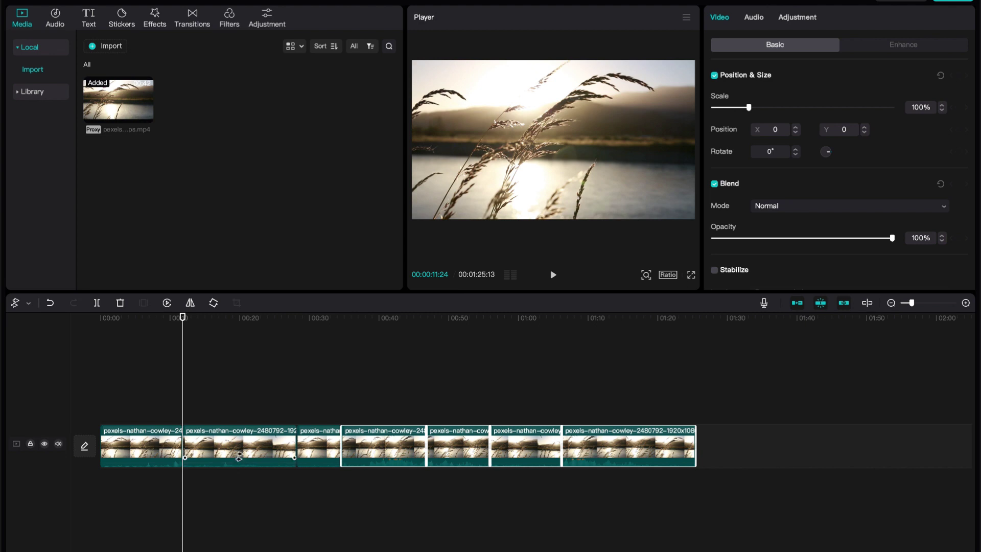
left_click(239, 456)
left_click(166, 436)
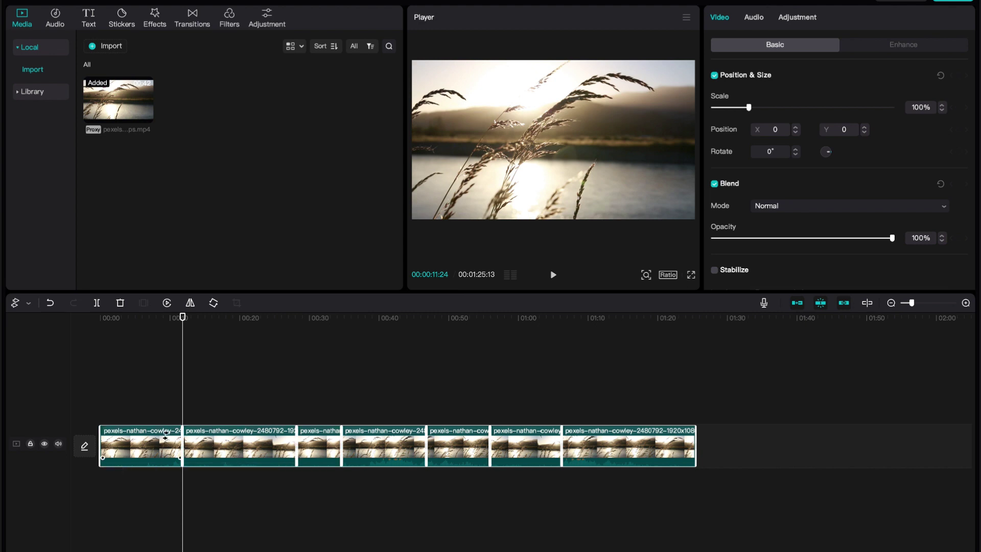
Step: Clear the selection and move the last clip to third place on the main track
left_click(274, 403)
left_click(643, 450)
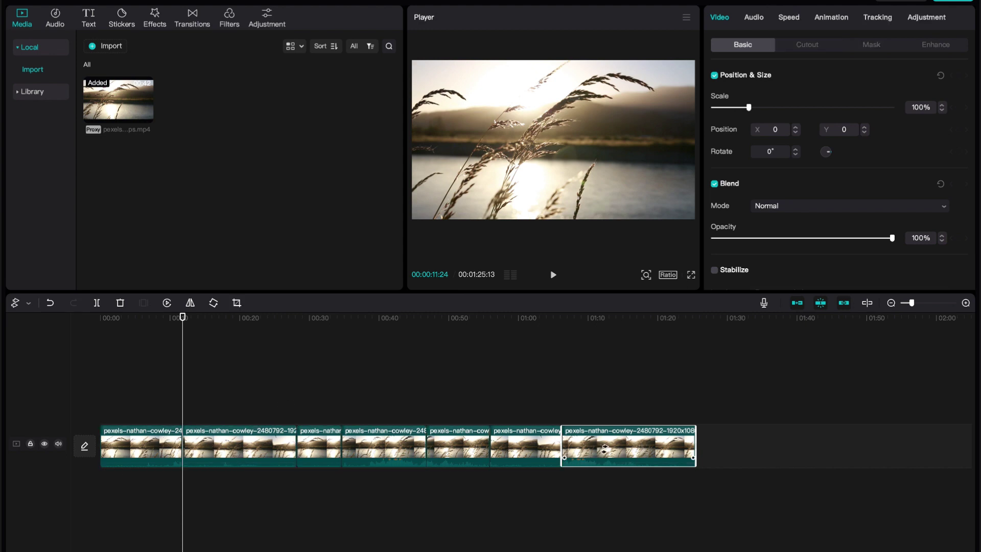
left_click_drag(604, 448, 300, 455)
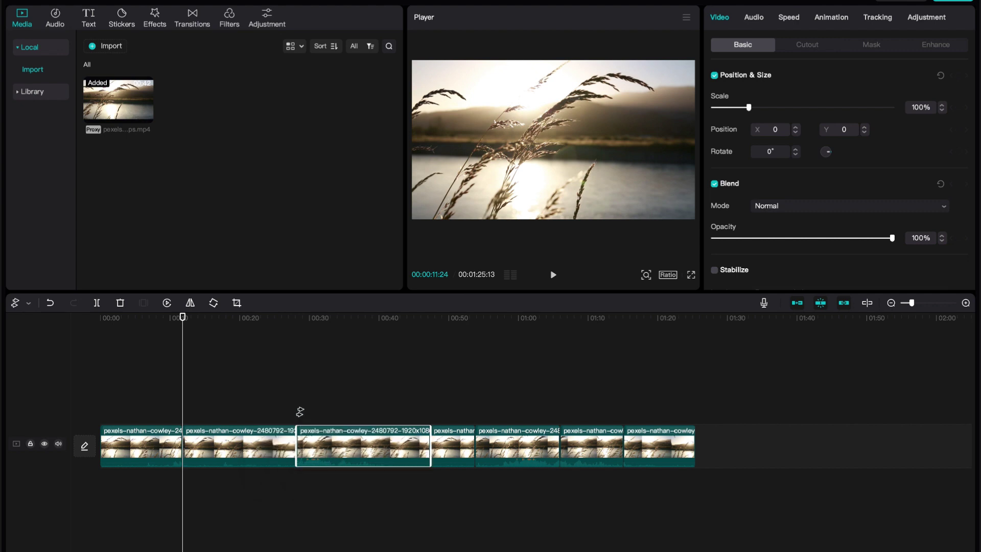
Step: Select the last two clips, and the whole track, with Select rightward from the empty area above the clips
left_click_drag(334, 387, 104, 384)
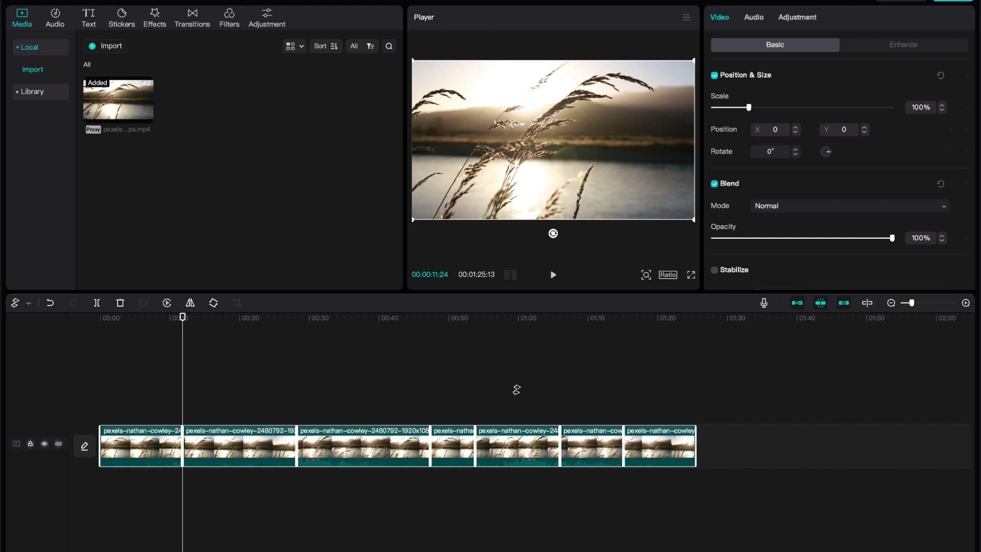
left_click(582, 392)
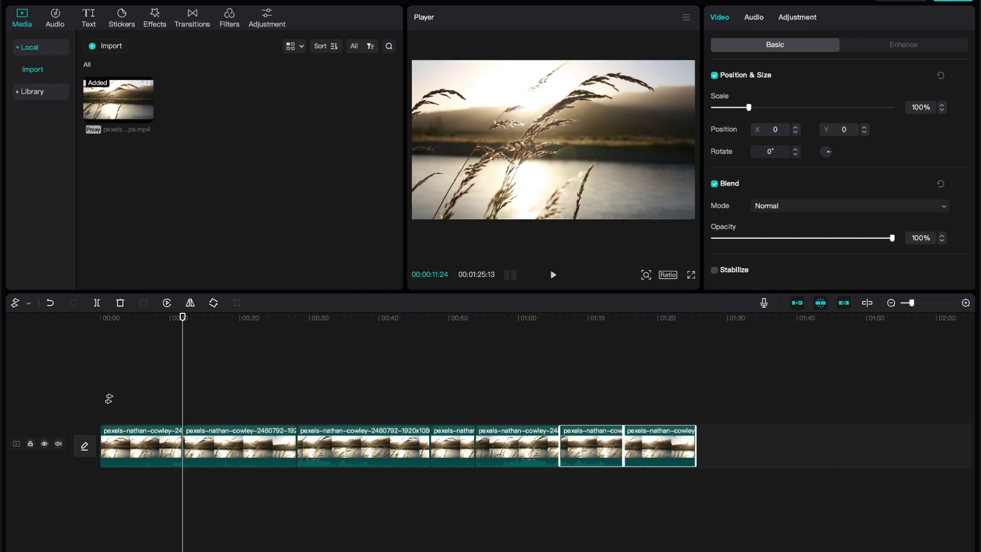
key("ctrl+a")
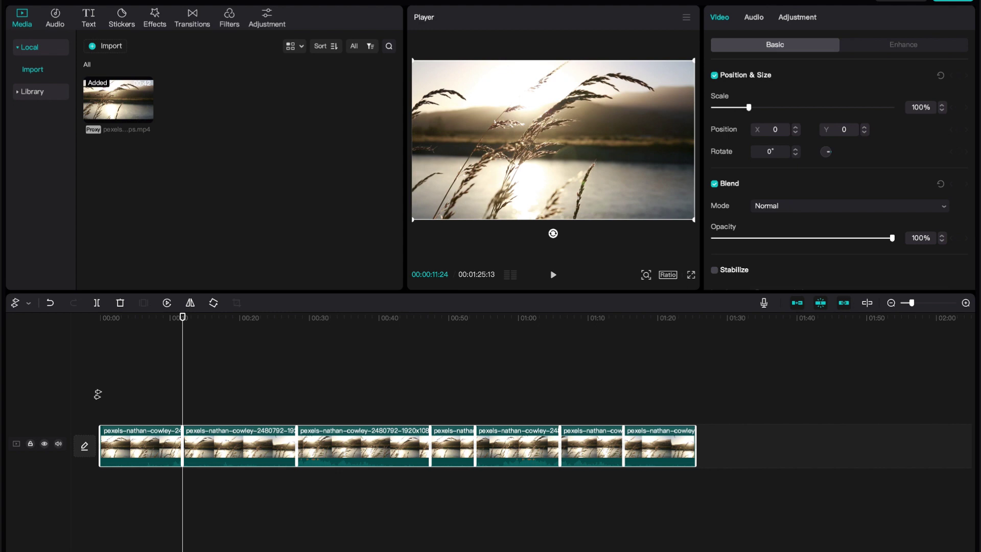
Step: Use Select leftward from the empty area above the track to select only the first clip, and from past the end to select all clips
left_click(15, 304)
left_click(49, 356)
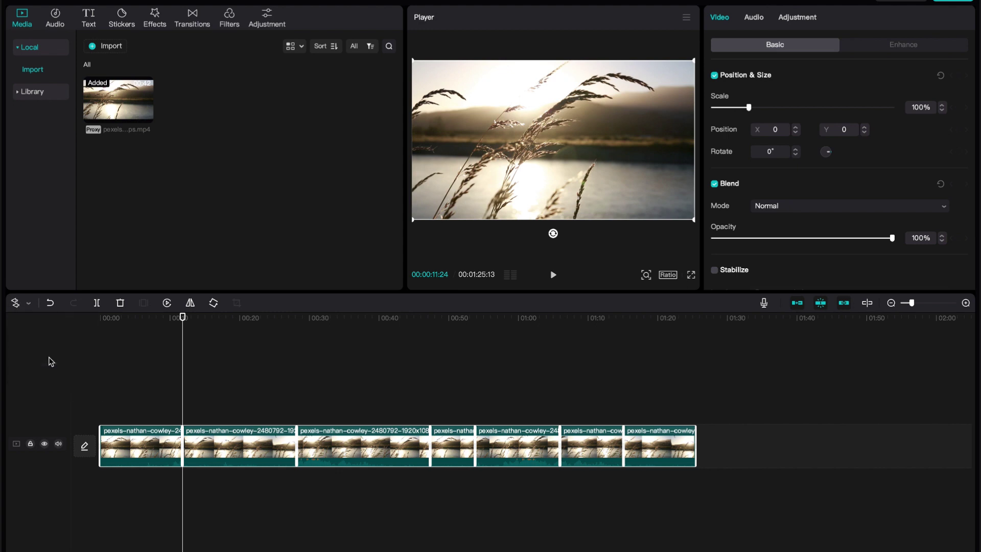
left_click(158, 401)
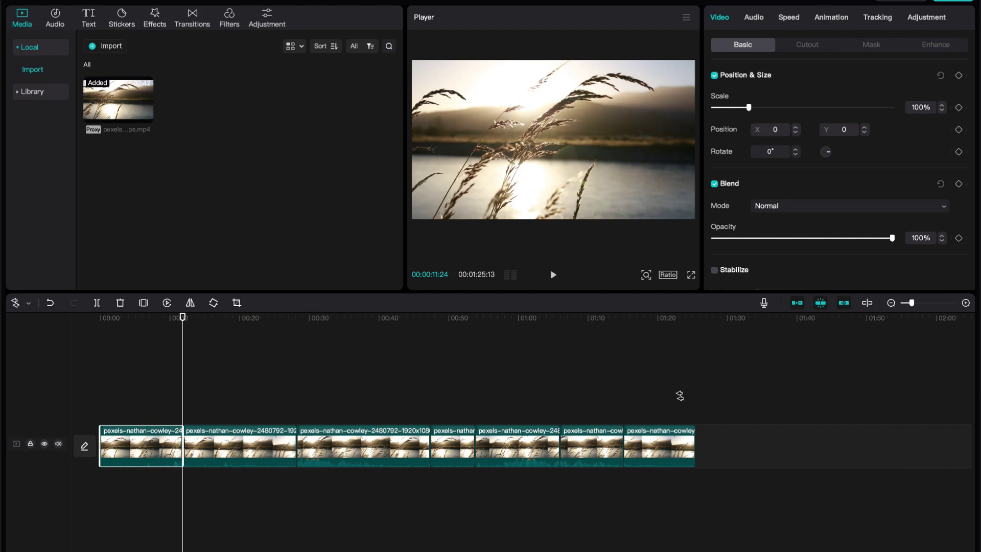
left_click(726, 400)
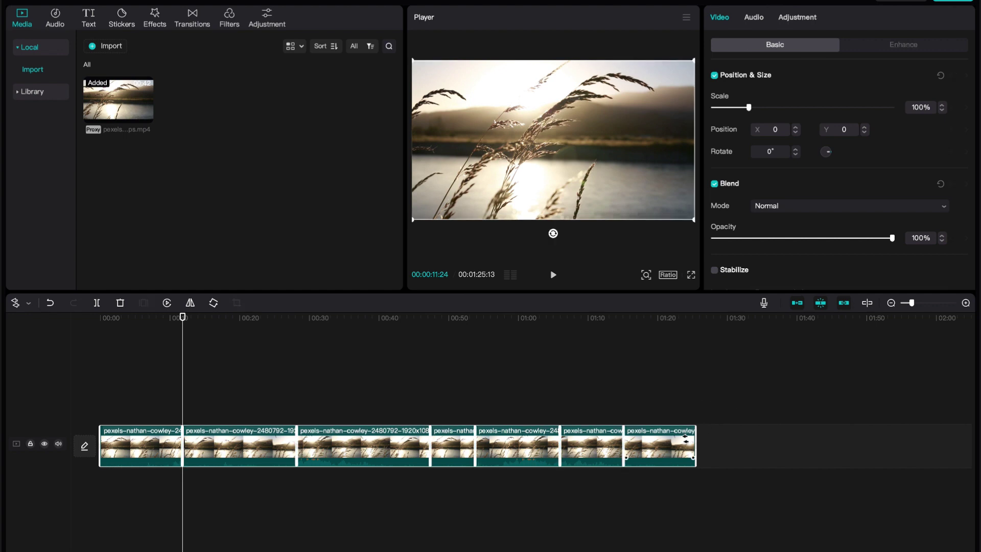
mouse_move(685, 433)
left_mouse_down()
mouse_move(761, 433)
mouse_move(673, 432)
left_mouse_up()
Step: Return to the Select tool, place the playhead at 00:00:33:12 and split the third clip there
key("a")
left_click(333, 413)
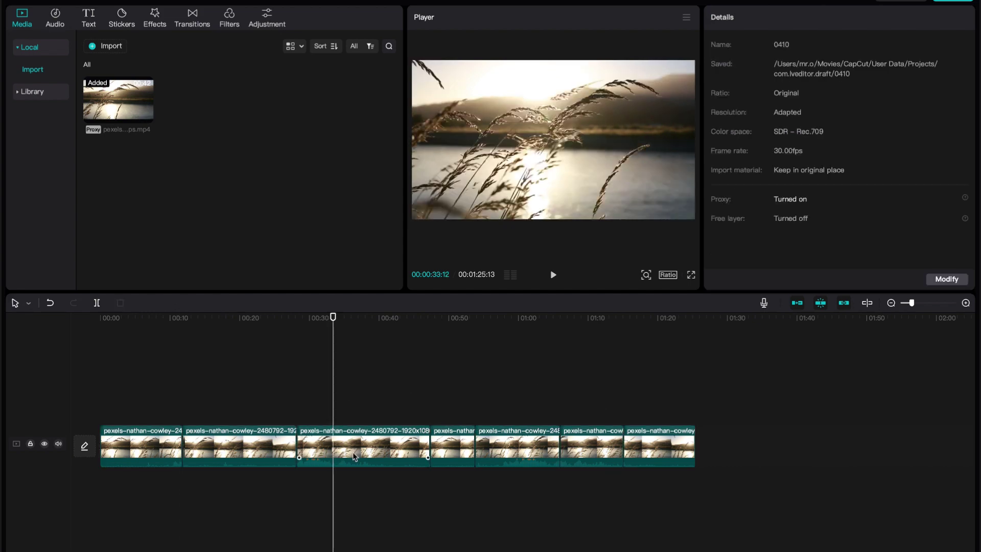
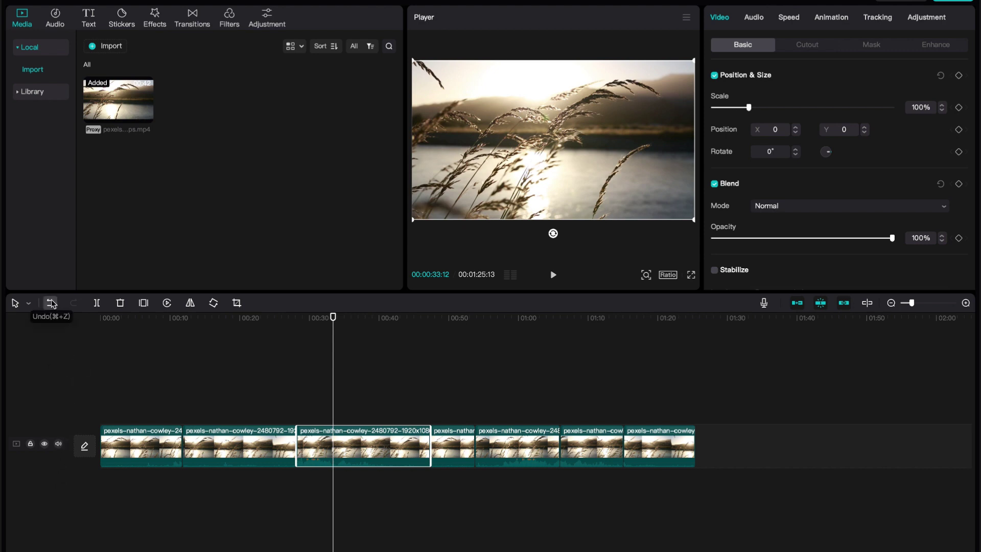
left_click(97, 305)
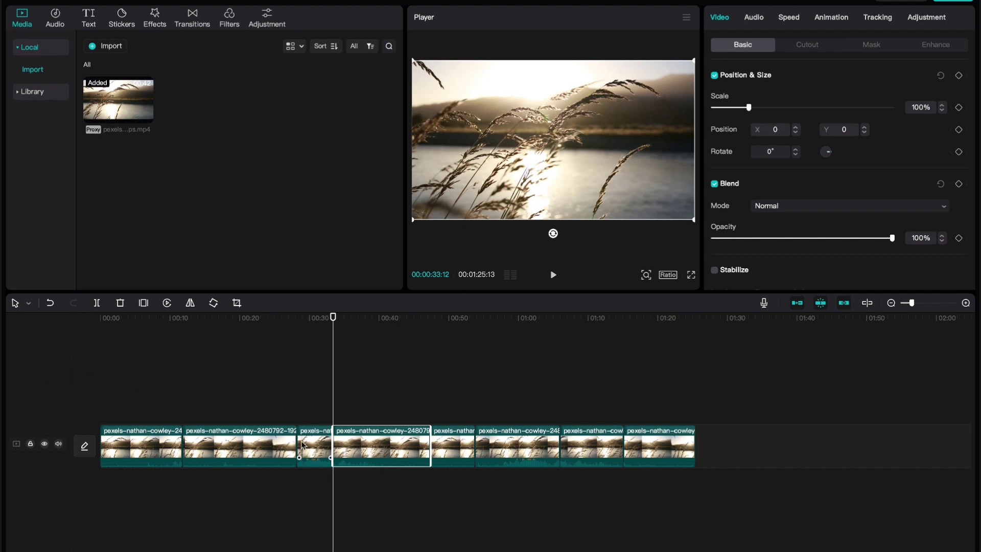
Step: Split the second clip at about 0:21 with the Split tool
key("b")
left_click(249, 443)
left_click(26, 304)
left_click(97, 303)
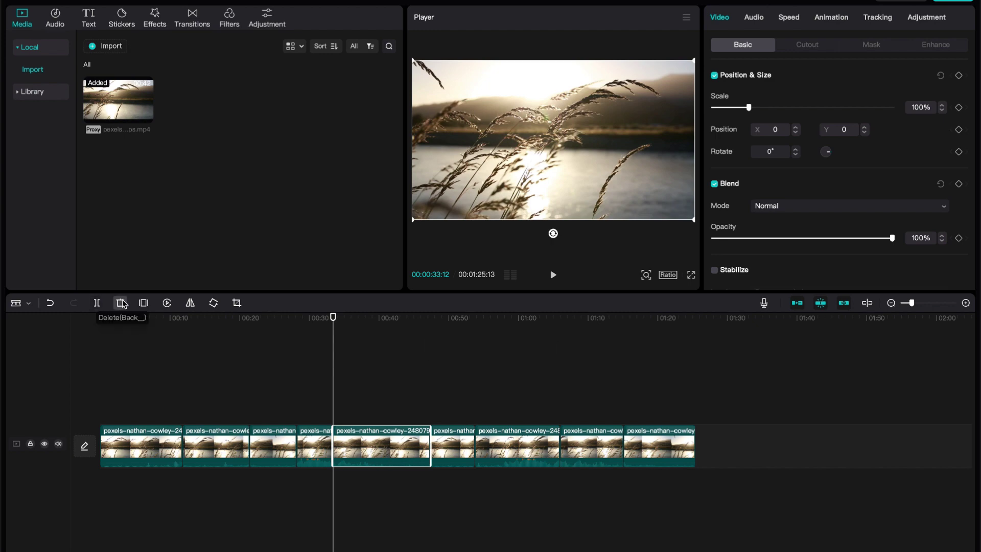
Step: Delete the selected clip that starts at the playhead and undo the deletion
left_click(121, 303)
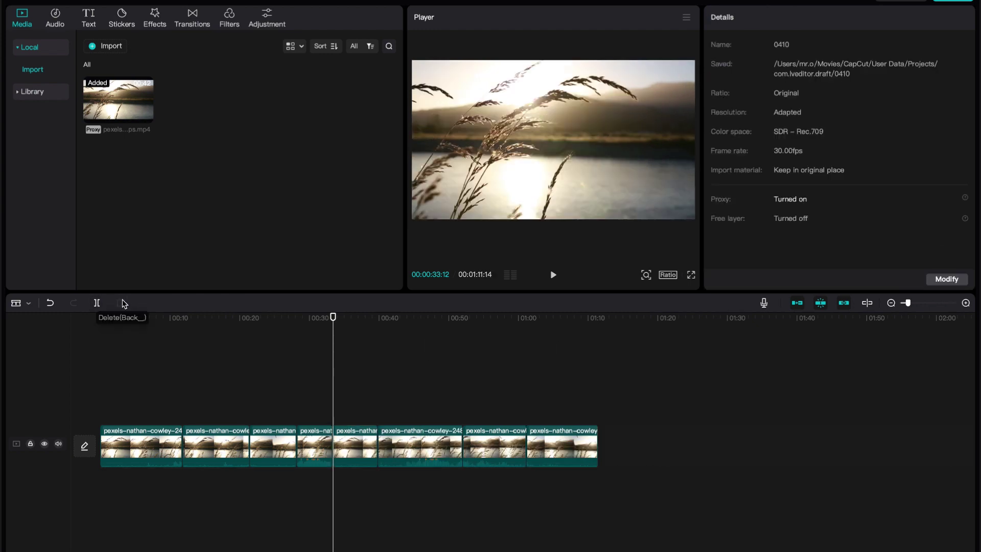
key("super+z")
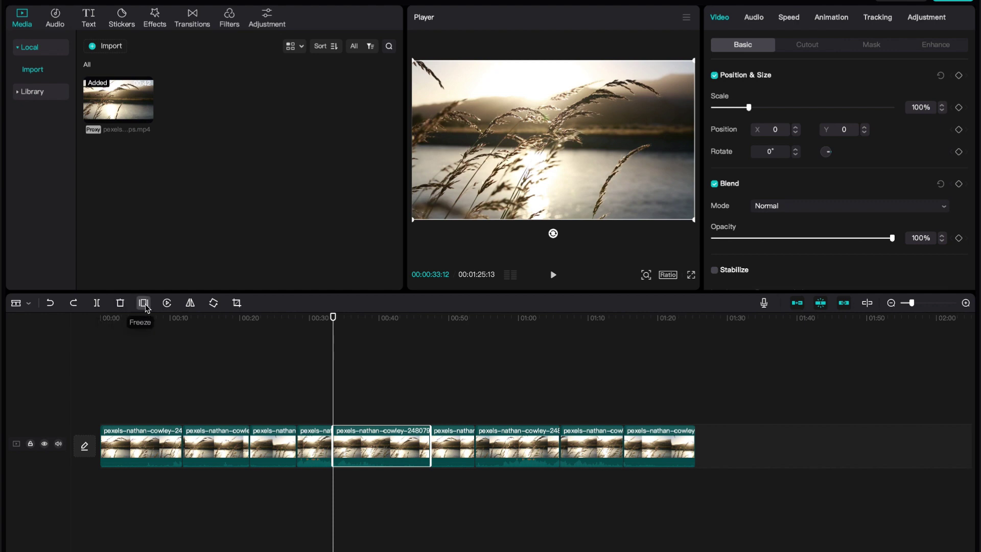
Step: Move the playhead to 00:00:29:08, select the short fourth clip beneath it and insert a freeze frame there
left_click_drag(333, 320, 282, 321)
key("space")
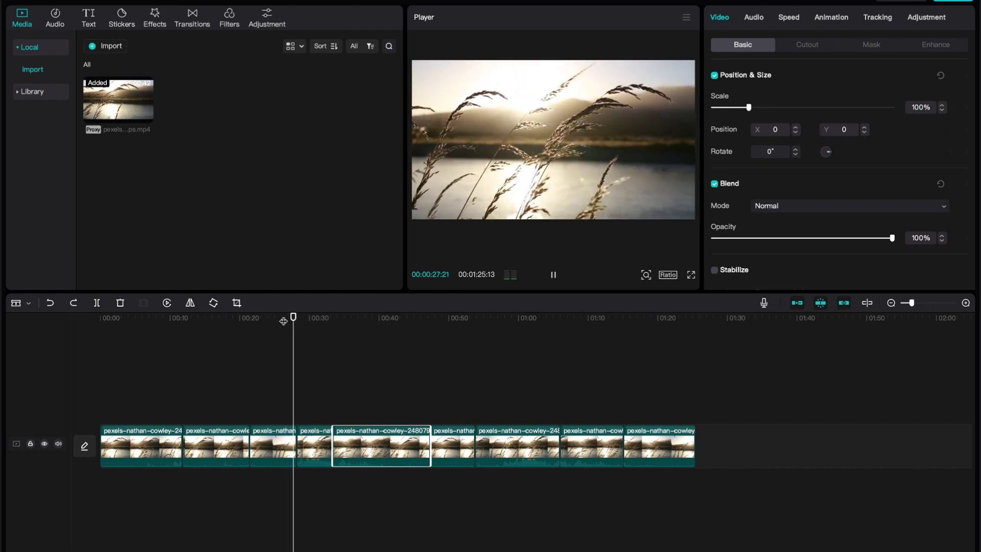
key("space")
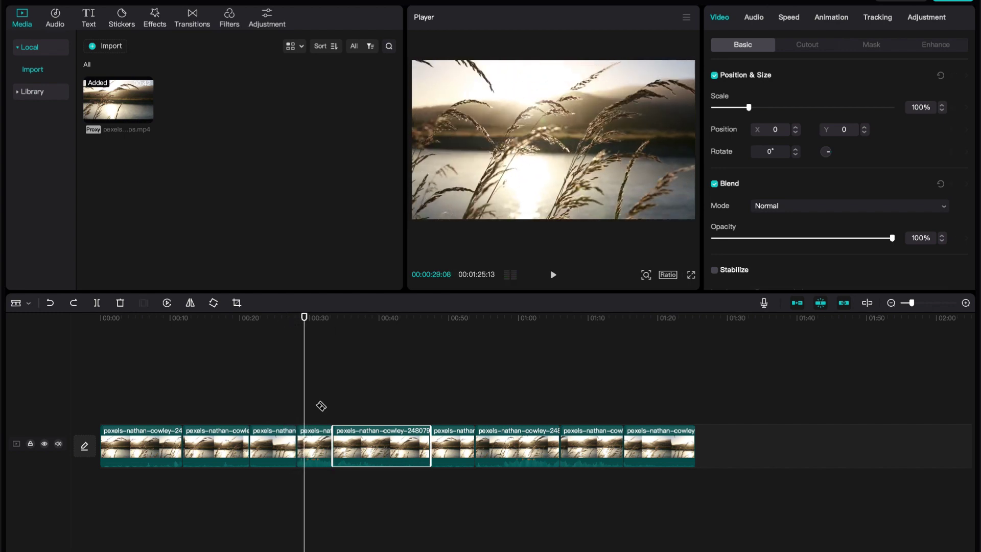
left_click(306, 447)
key("ctrl+z")
key("a")
left_click(319, 436)
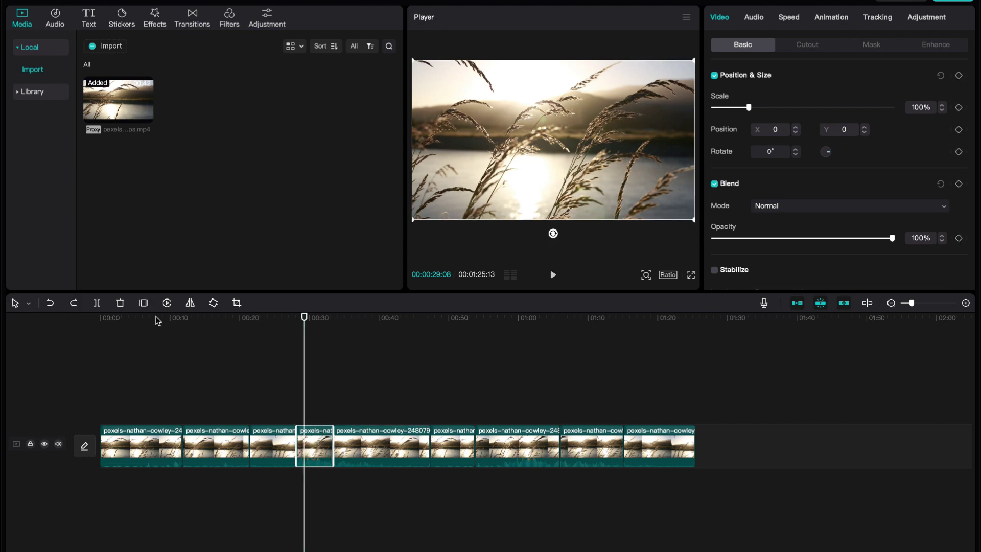
left_click(144, 303)
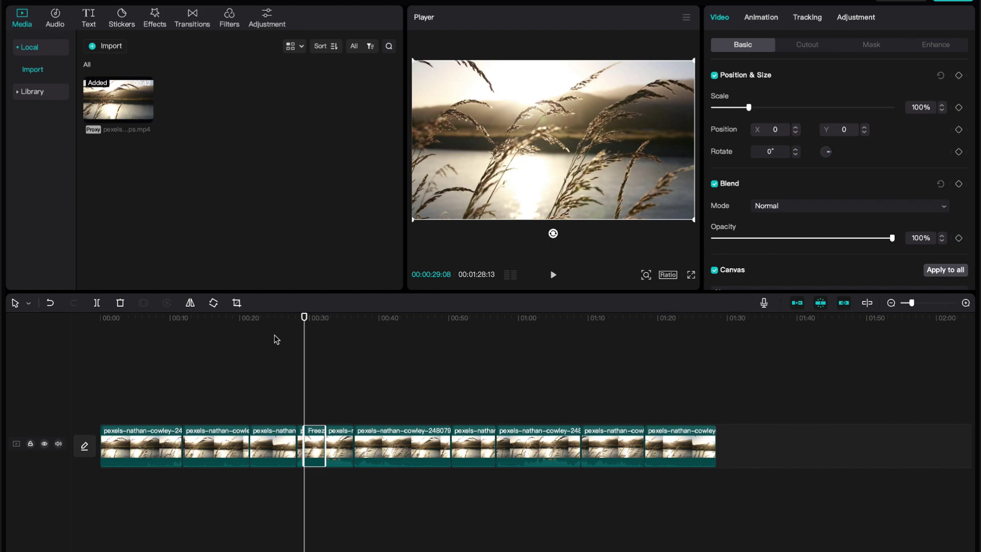
Step: Play the timeline from 00:00:27:00 through the freeze frame and into the following clip to check the held image
left_click(287, 319)
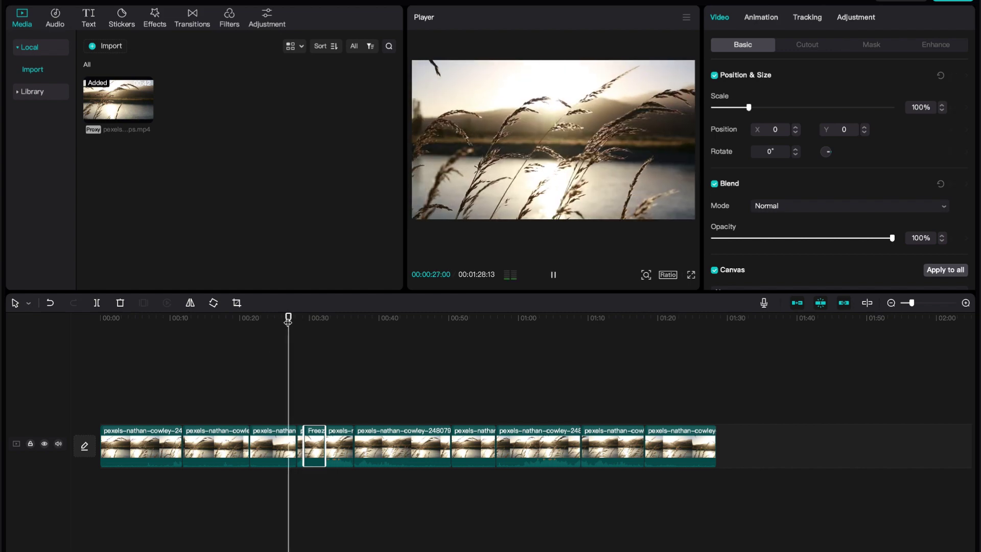
key("space")
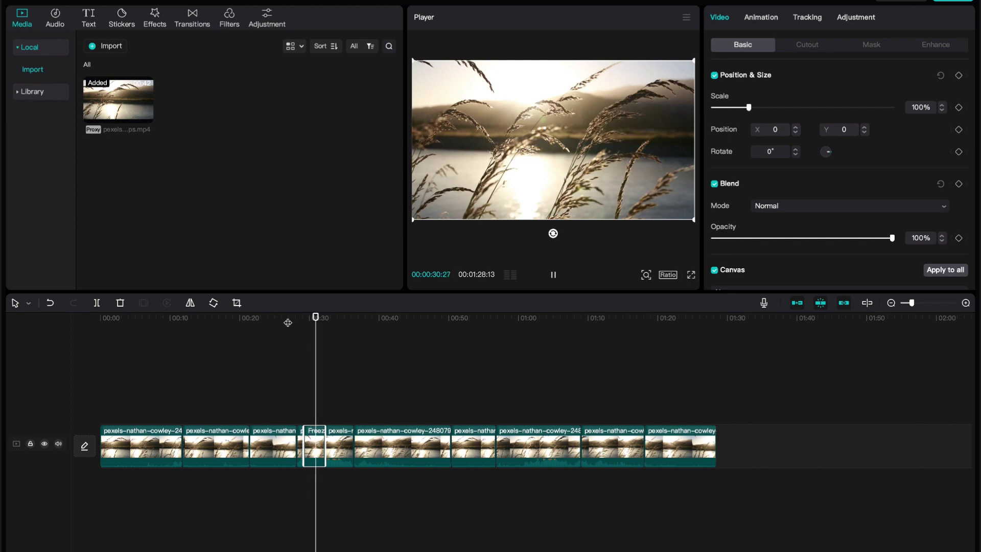
key("space")
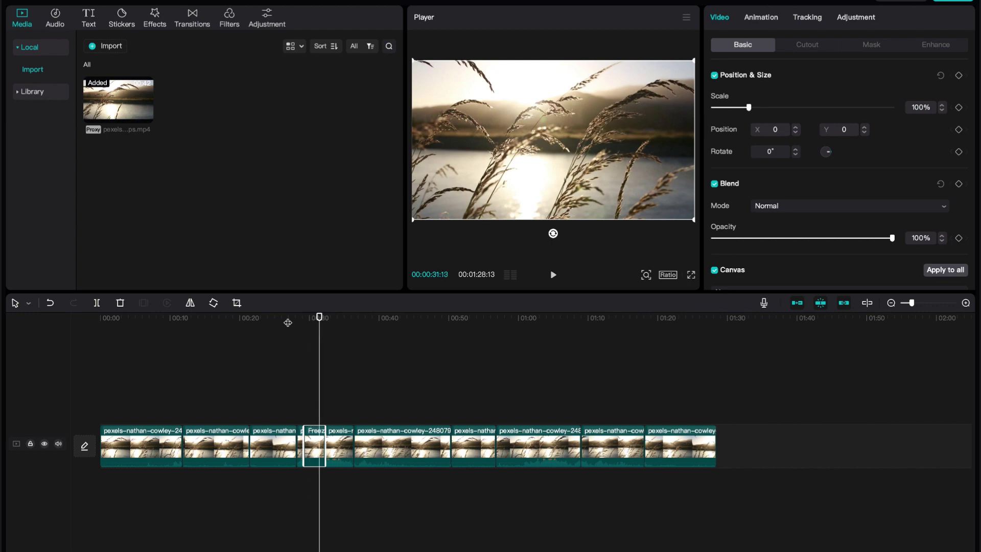
key("space")
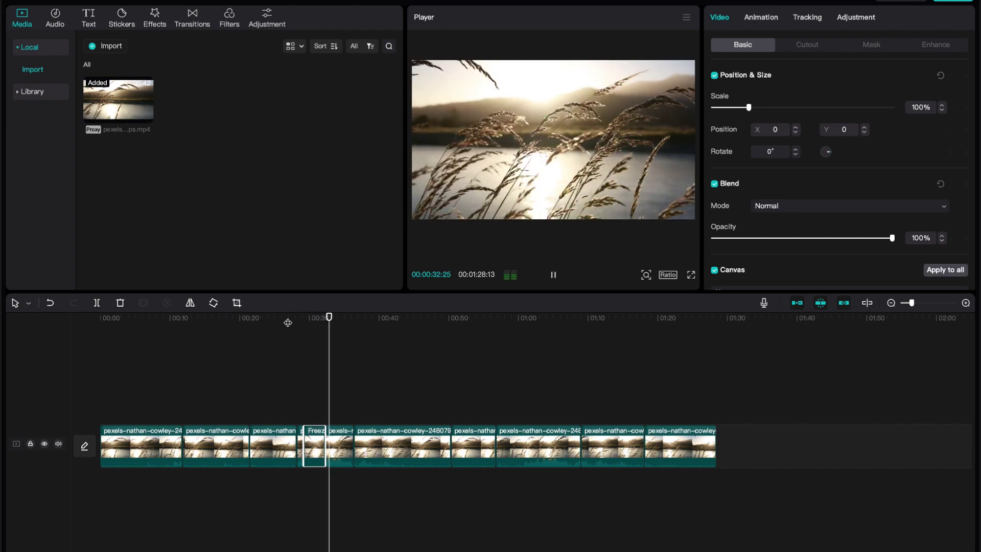
key("space")
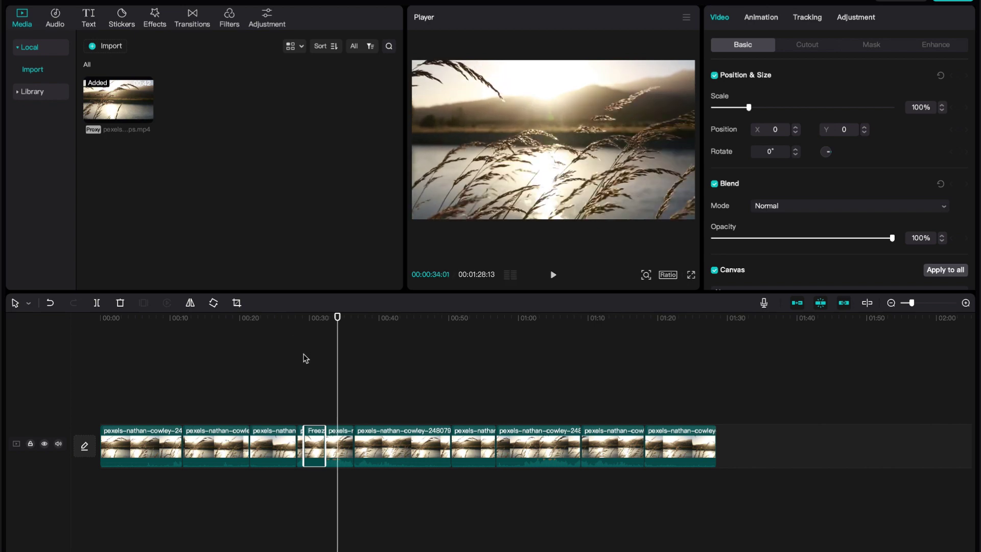
Step: Reverse the long clip that starts at 00:00:36:12, preview it and leave the playhead at 00:00:43:22
mouse_move(337, 317)
left_mouse_down()
mouse_move(298, 325)
mouse_move(336, 316)
mouse_move(317, 317)
mouse_move(355, 324)
left_mouse_up()
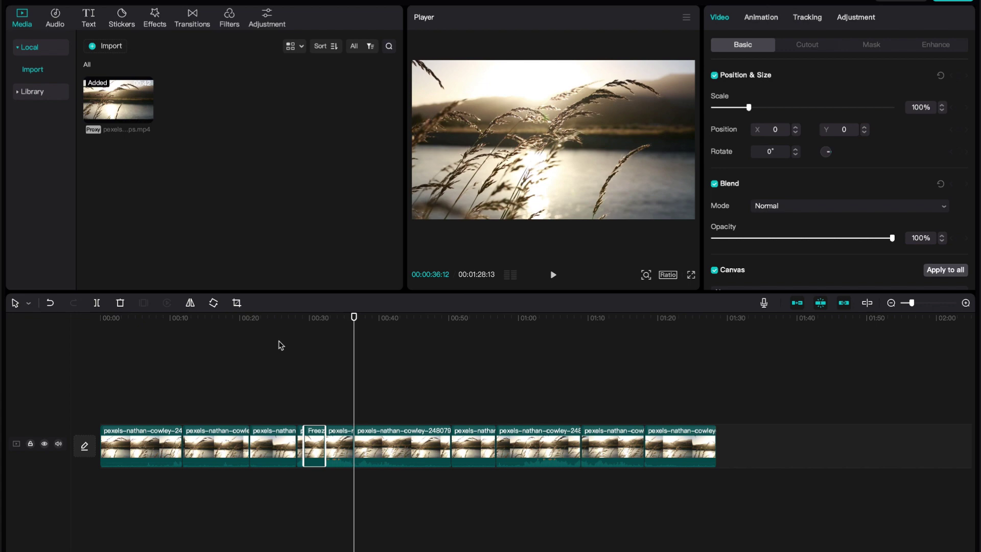
left_click(381, 443)
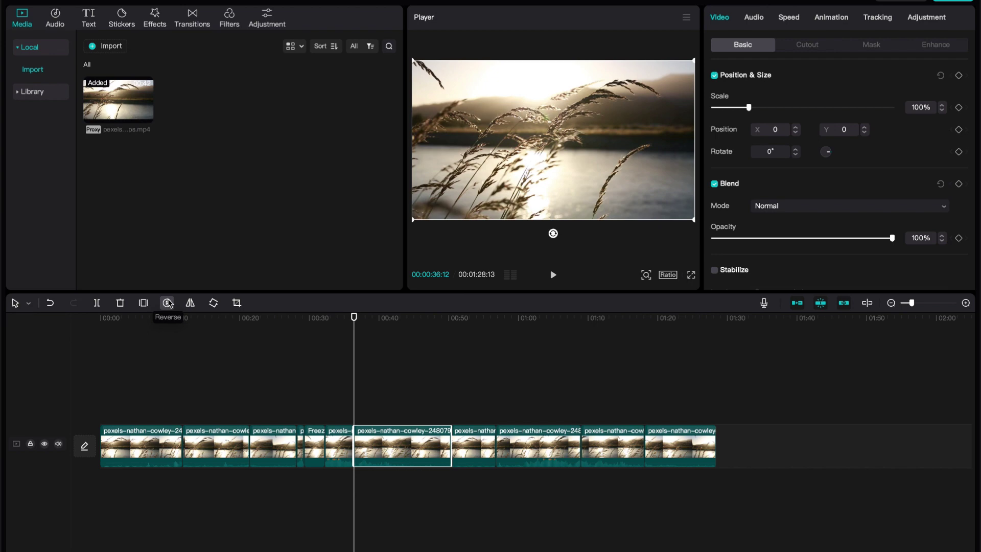
left_click_drag(354, 317, 372, 317)
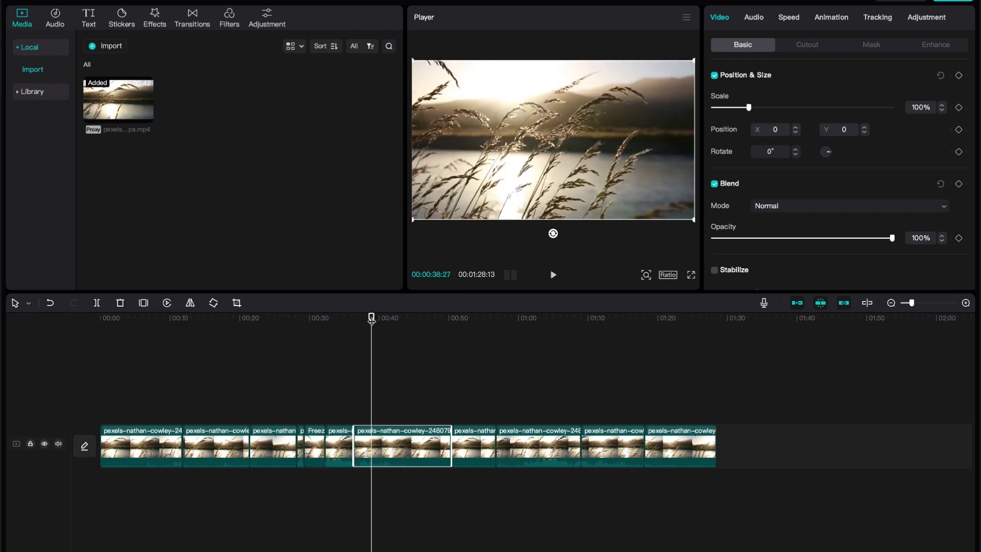
left_click(168, 303)
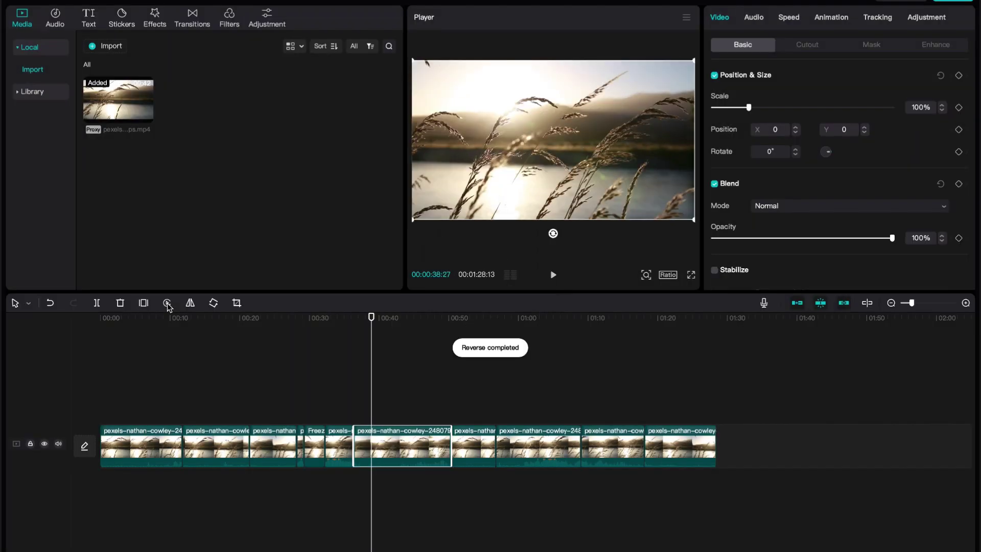
key("space")
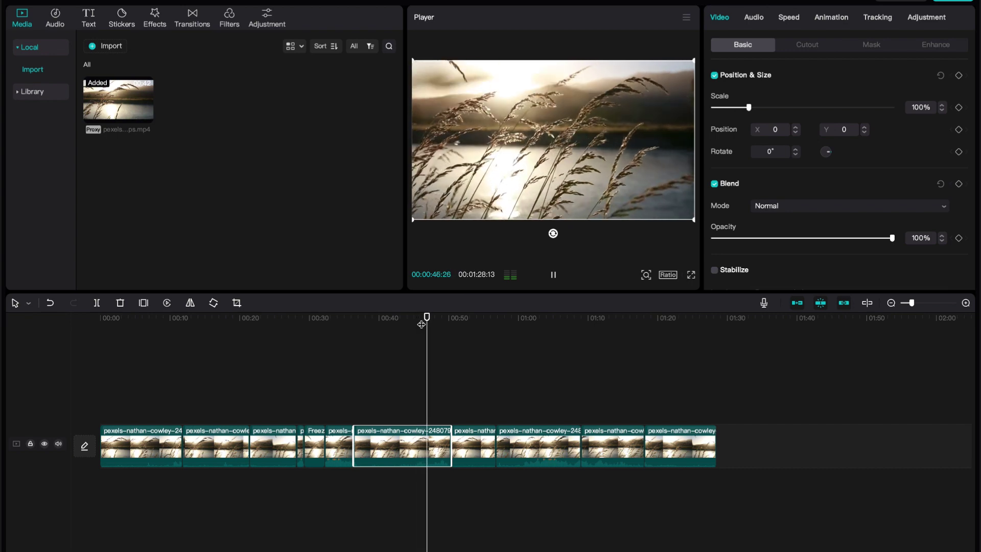
mouse_move(421, 324)
left_mouse_down()
mouse_move(374, 327)
mouse_move(427, 331)
mouse_move(405, 332)
left_mouse_up()
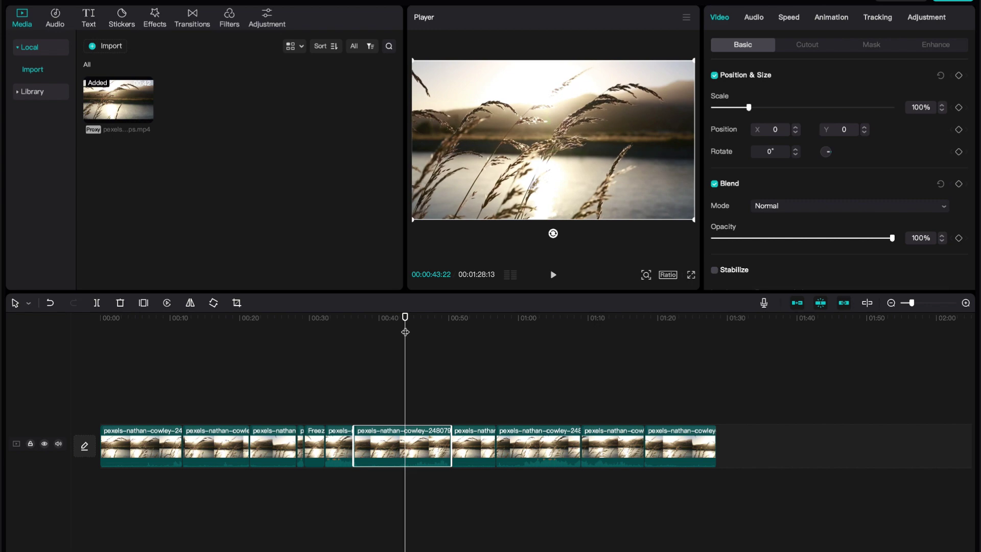
Step: Mirror the selected clip back and forth several times, ending in its original orientation
left_click(193, 304)
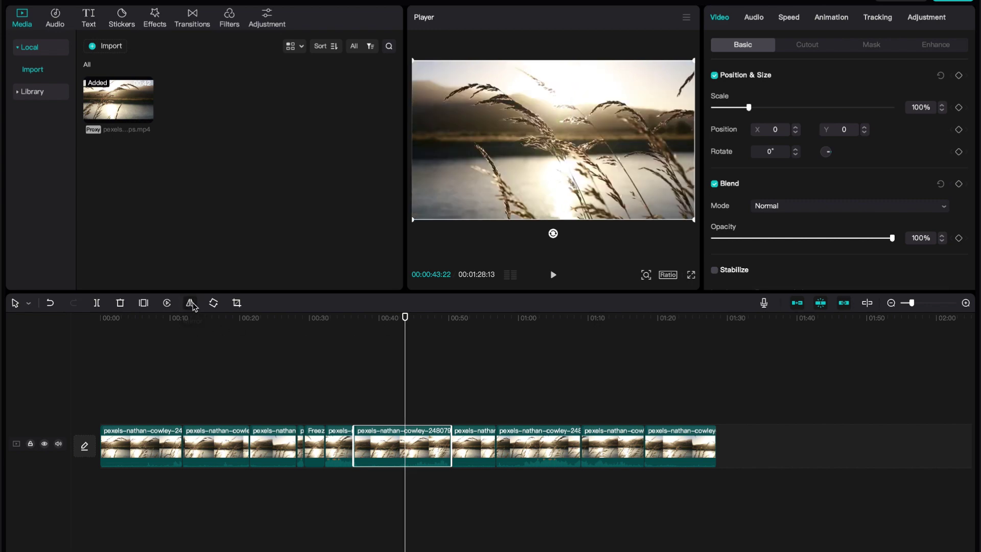
left_click(193, 304)
left_click(193, 305)
left_click(193, 304)
left_click(193, 304)
left_click(193, 305)
left_click(193, 305)
left_click(193, 304)
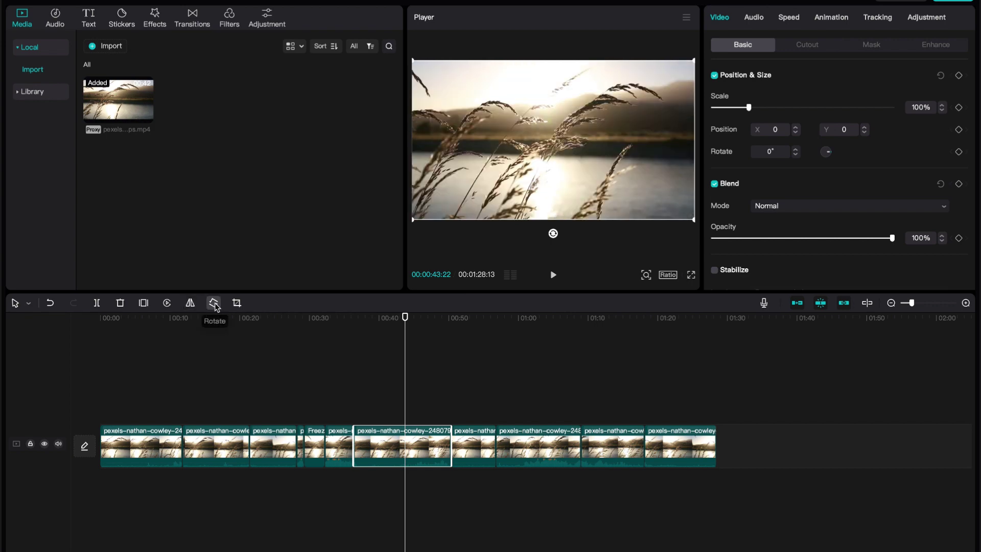
Step: Rotate the selected clip in 90° increments through two full turns, up to 720°
left_click(214, 303)
left_click(214, 304)
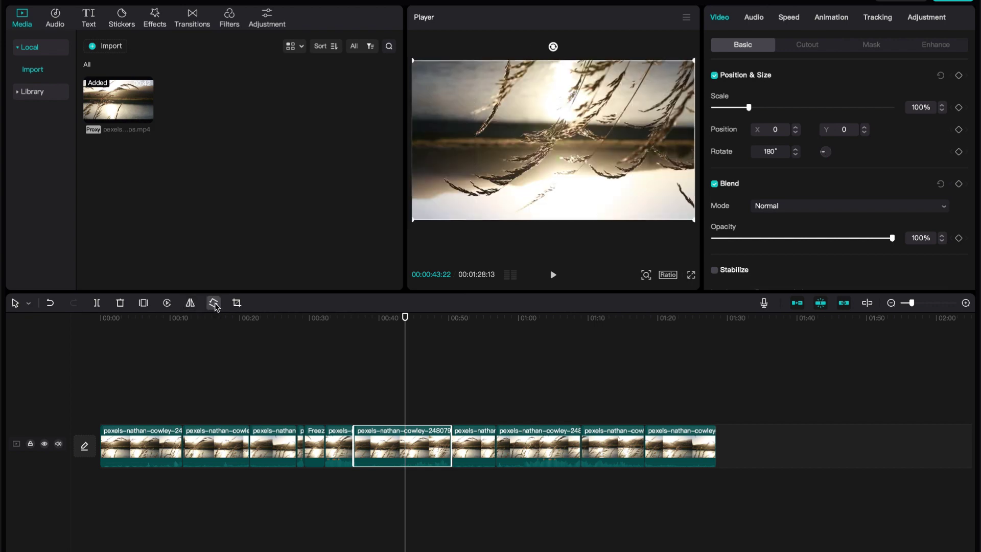
left_click(214, 303)
left_click(215, 304)
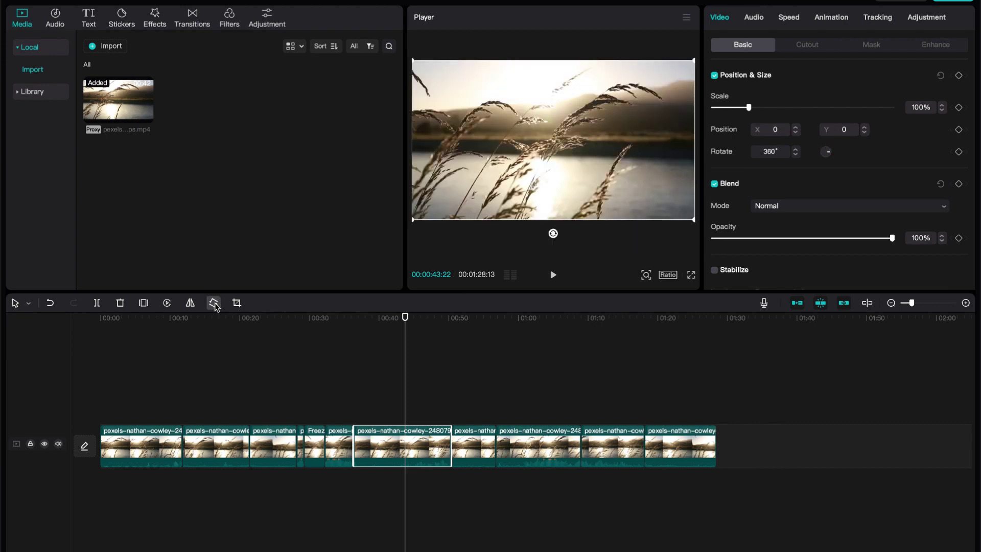
left_click(214, 303)
left_click(214, 304)
left_click(214, 304)
left_click(214, 303)
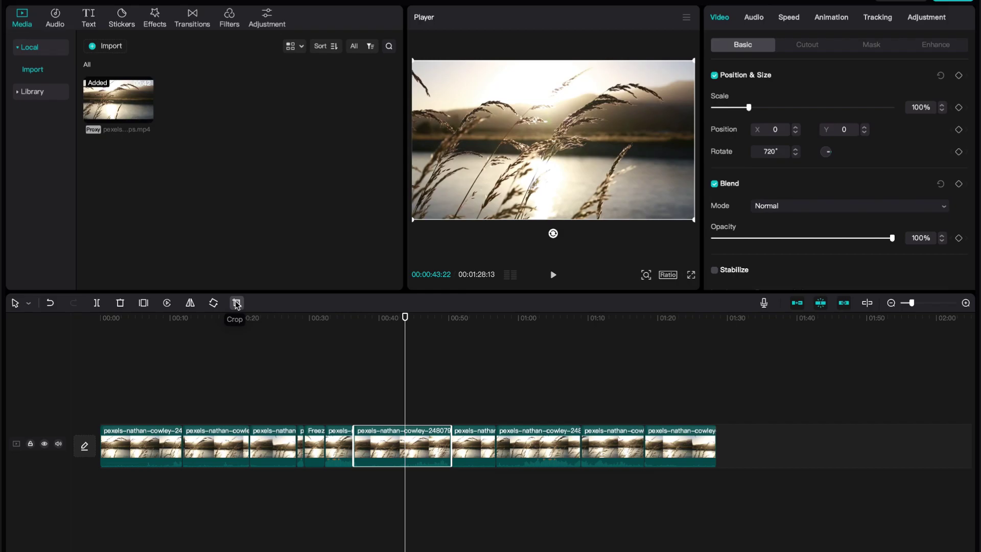
Step: Open the crop settings for the selected clip, narrow the free crop to a central vertical strip and try the 1:1 ratio
left_click(236, 303)
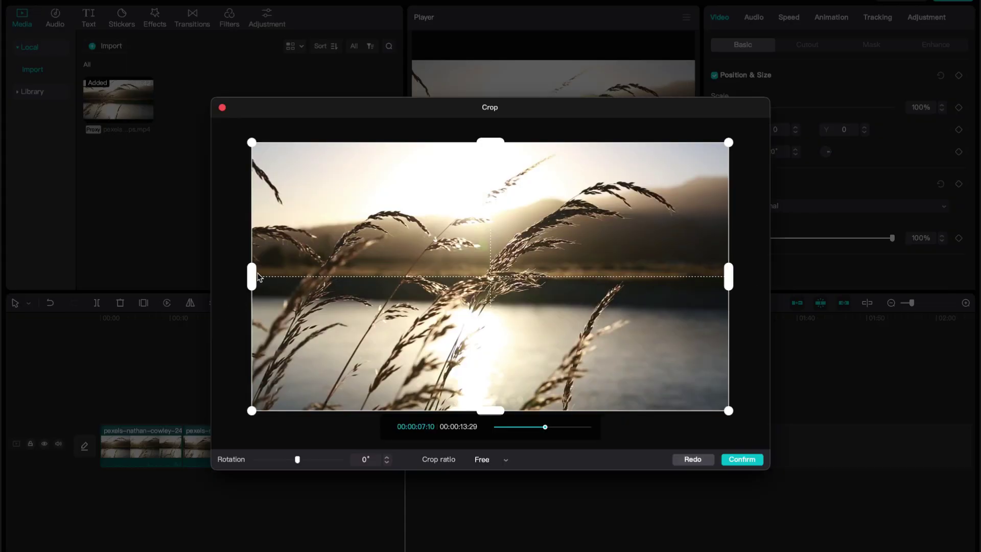
left_click_drag(254, 276, 426, 264)
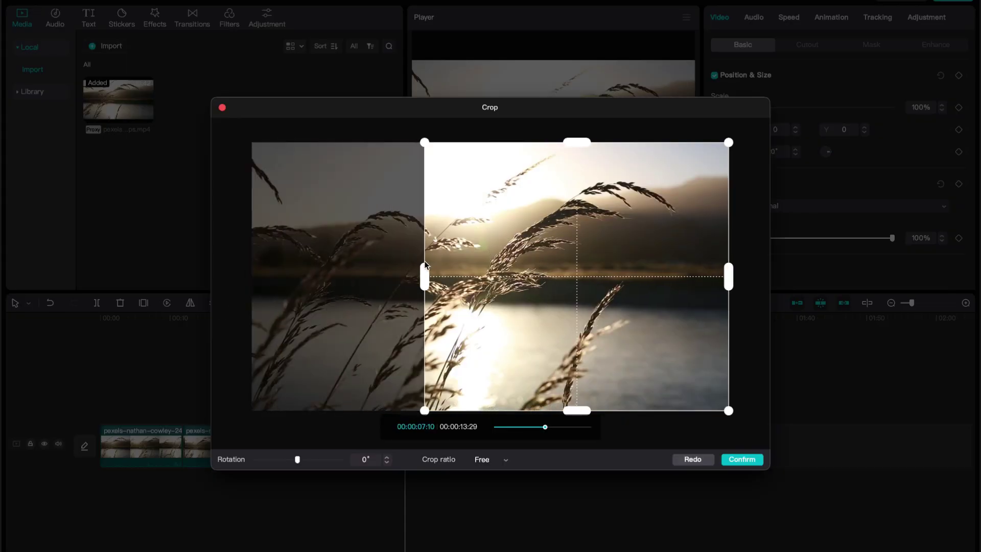
left_click_drag(729, 289, 545, 285)
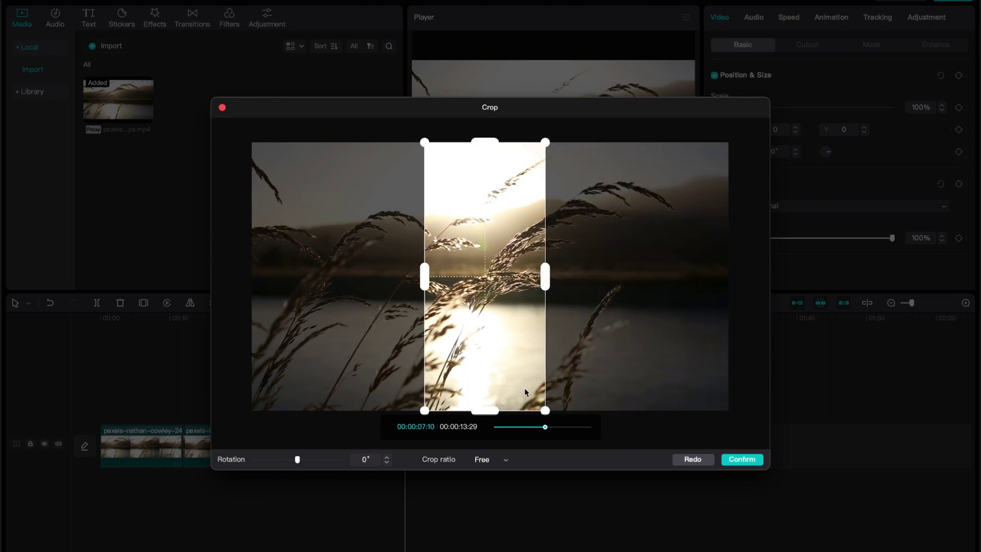
left_click(481, 460)
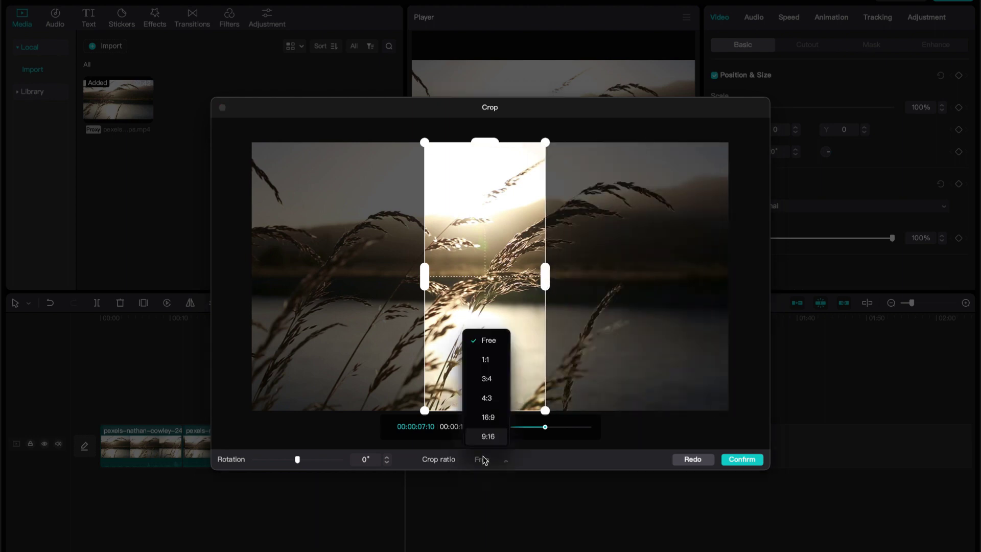
left_click(489, 360)
Step: Crop the clip at 16:9 to a smaller frame over the lower middle of the picture, apply it and scrub to 00:00:48:29
left_click(499, 460)
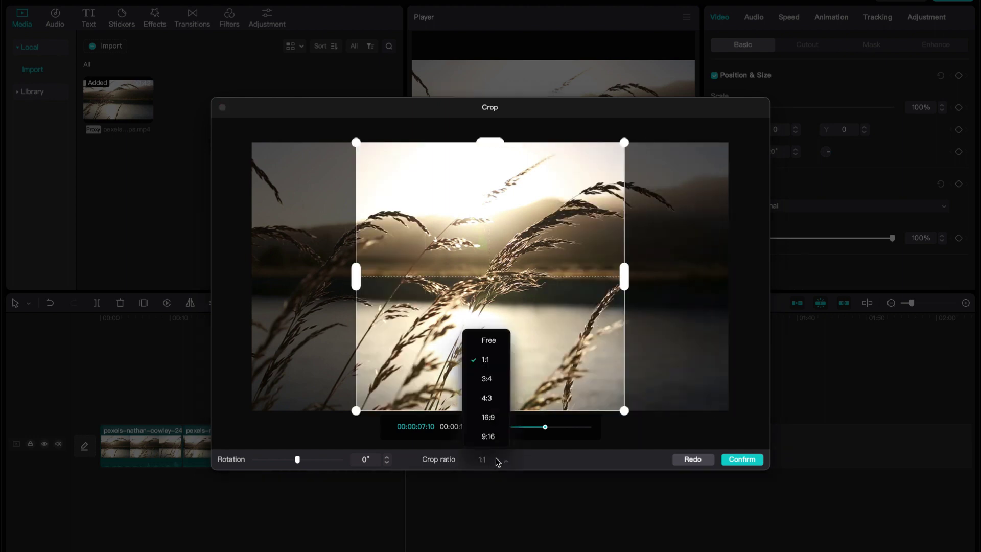
left_click(489, 417)
left_click_drag(546, 426, 503, 427)
left_click_drag(251, 284, 385, 284)
left_click_drag(531, 337, 474, 351)
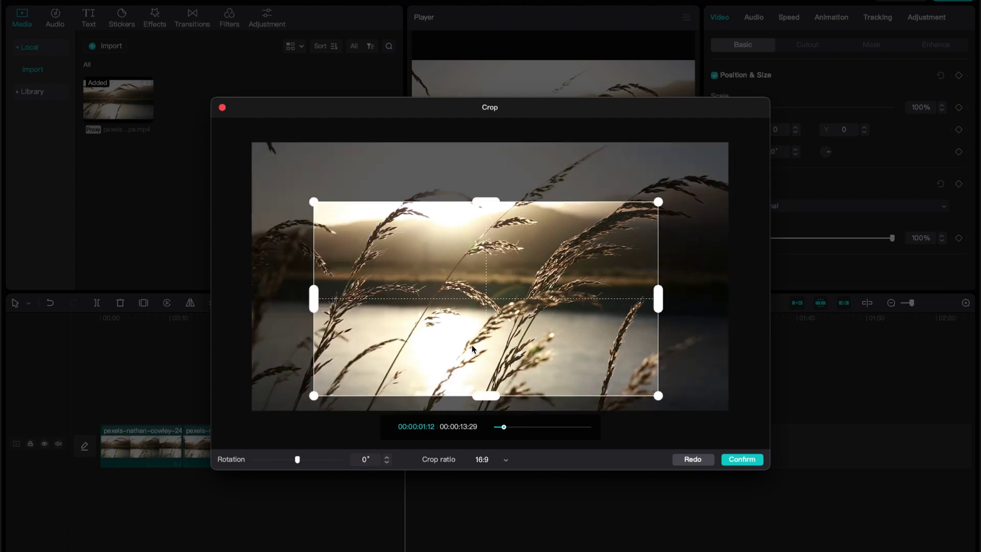
left_click_drag(503, 428, 582, 427)
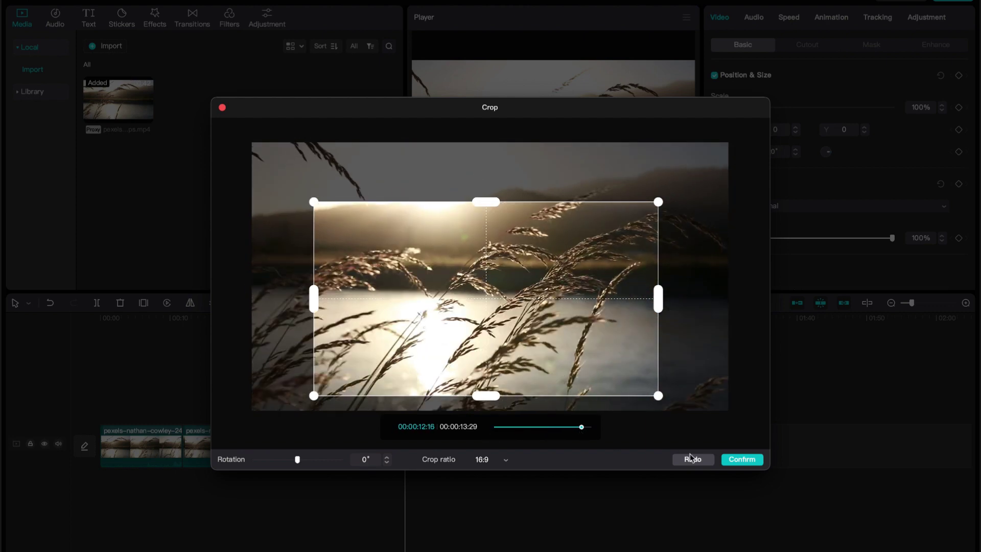
left_click(741, 460)
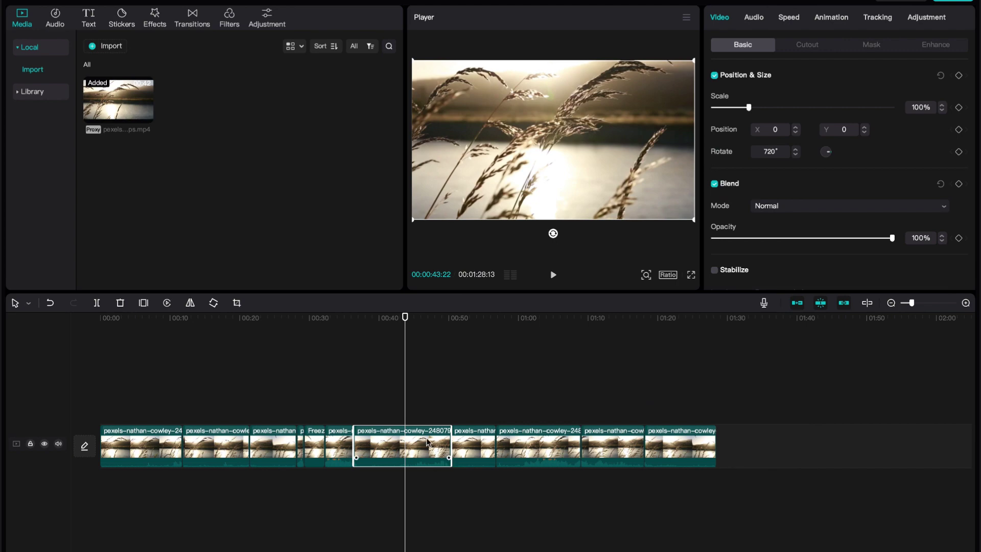
left_click(416, 320)
left_click_drag(417, 323, 441, 332)
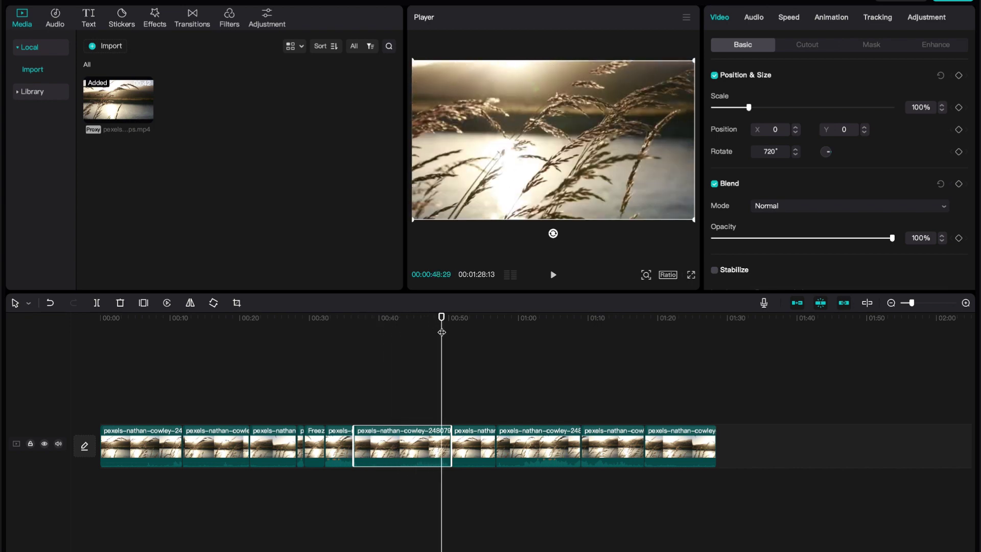
Step: Review the voice recorder's input device, volume, echo reduction and mute project options, and close it without recording
left_click(764, 304)
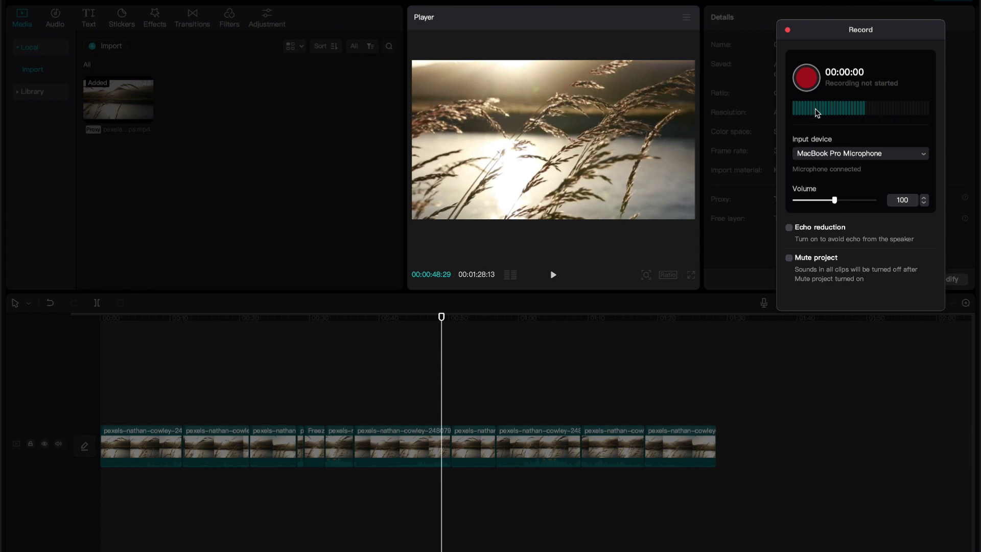
left_click(818, 154)
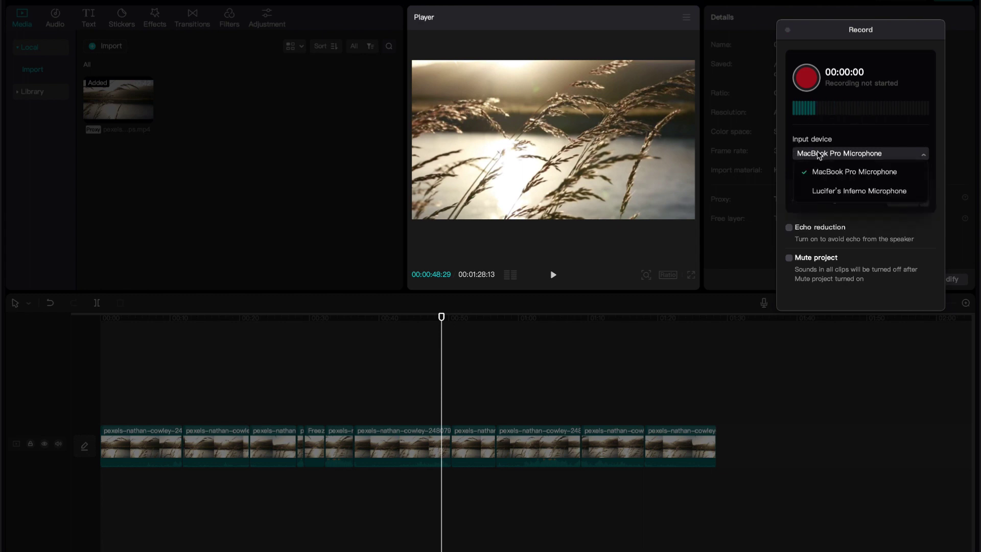
left_click(819, 154)
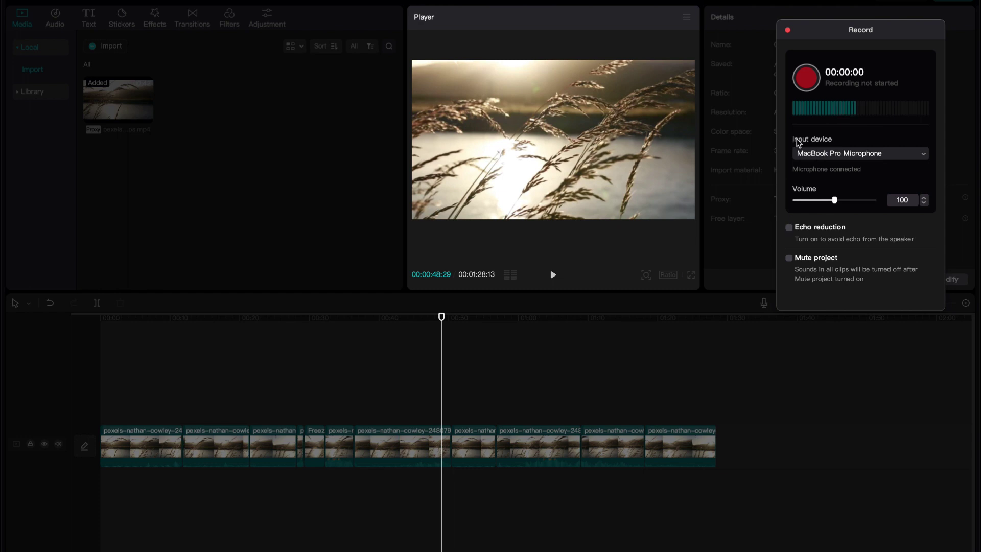
mouse_move(833, 201)
left_mouse_down()
mouse_move(817, 201)
mouse_move(835, 201)
left_mouse_up()
left_click(789, 227)
left_click(789, 228)
left_click(789, 258)
left_click(791, 228)
left_click(790, 229)
left_click(791, 258)
left_click(787, 30)
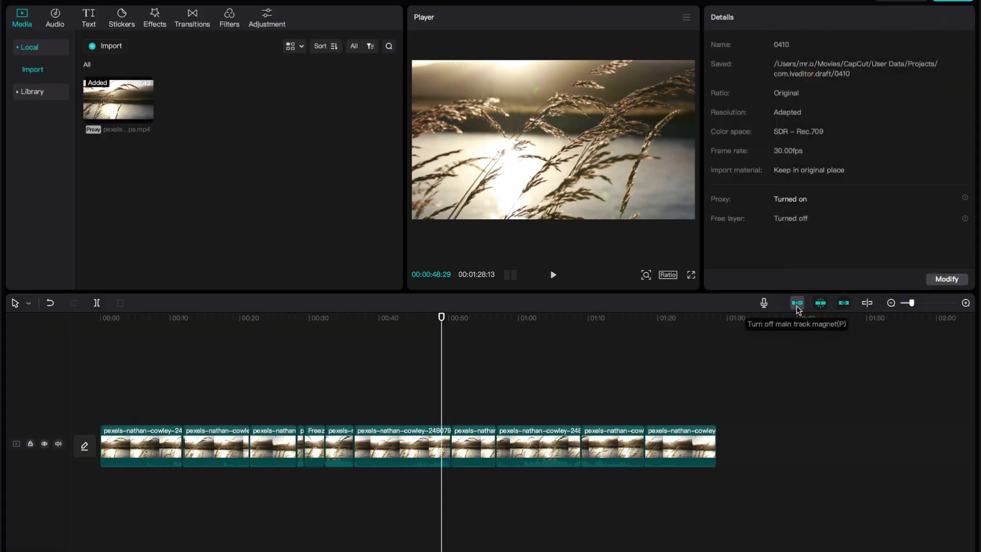
Step: Turn off the main track magnet and move the last clip to an upper track and back, leaving a small gap before it
left_click(797, 304)
left_click_drag(672, 446, 685, 409)
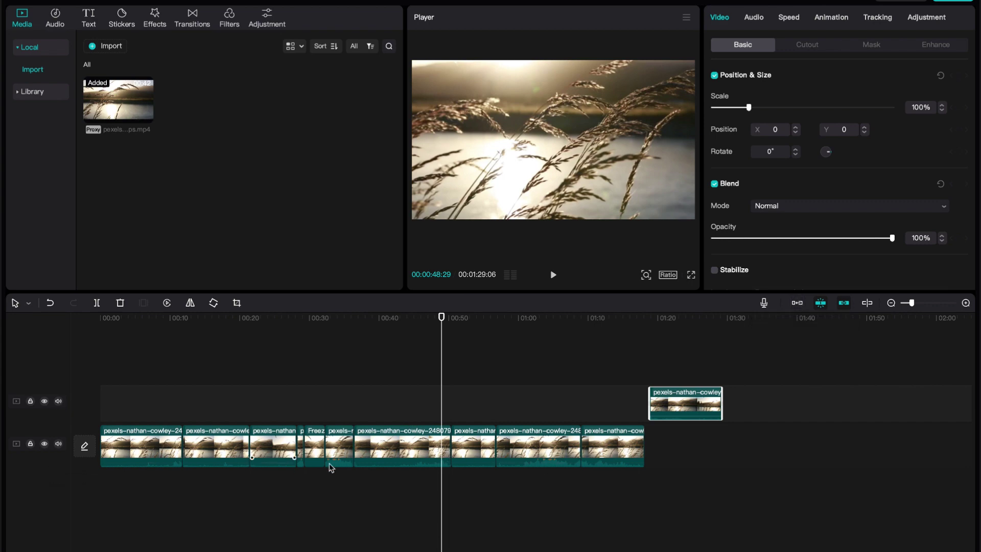
left_click_drag(669, 403, 695, 416)
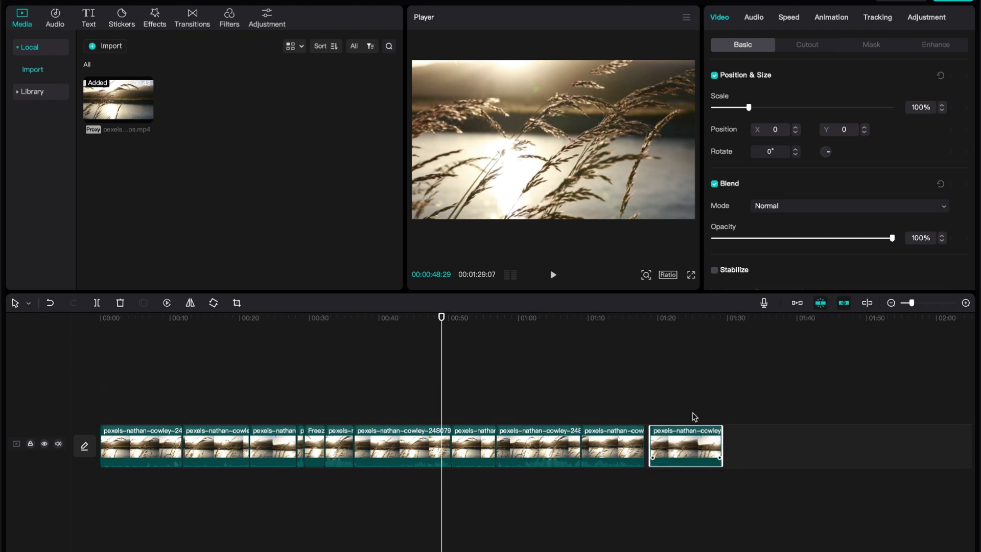
Step: Turn the main track magnet back on and move the last clip to an upper track and back onto the main track without a gap
left_click(797, 303)
left_click_drag(690, 443, 779, 402)
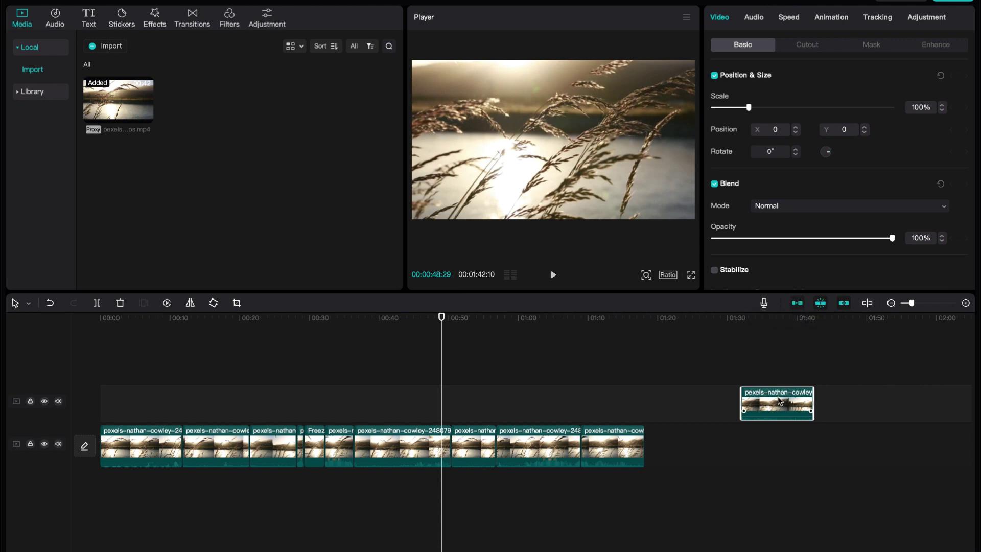
left_click_drag(778, 403, 780, 442)
left_click_drag(677, 443, 782, 463)
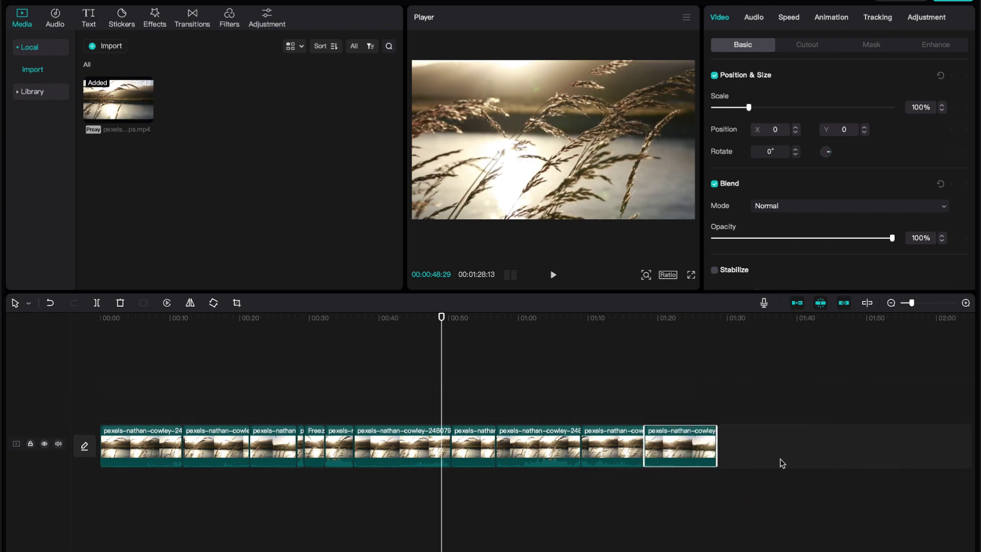
Step: Move the last clip to an upper track, toggle the main track magnet off and on, and return the clip to the main track
left_click_drag(674, 440, 865, 380)
left_click(798, 303)
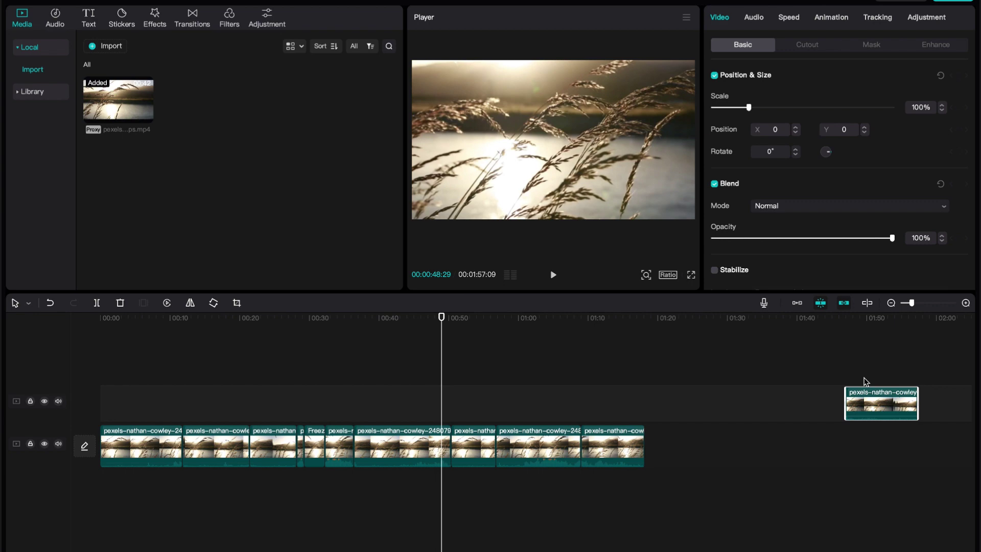
left_click(798, 303)
left_click_drag(877, 396, 808, 440)
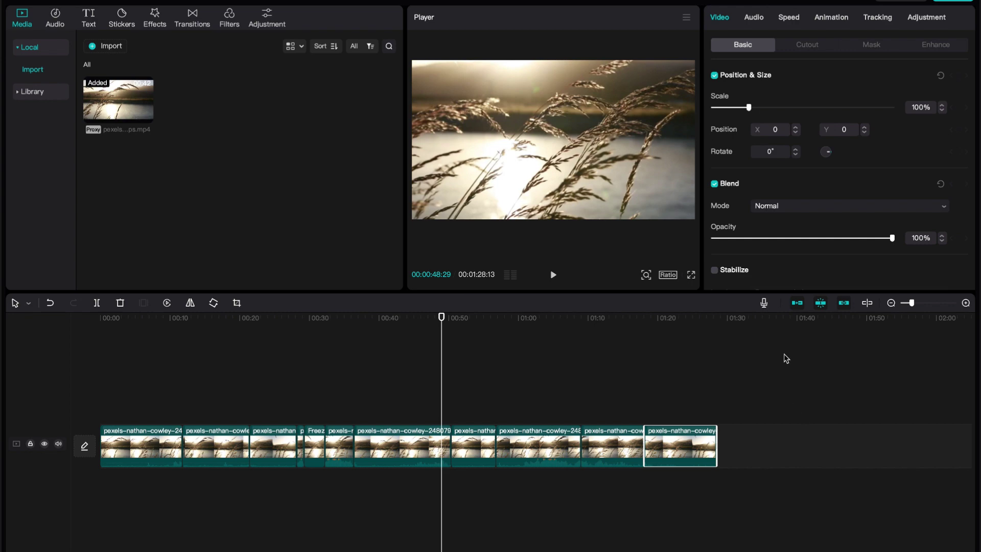
Step: Switch auto snapping off, try shifting the last clip slightly and switch snapping back on, then toggle linkage off and on
left_click(820, 303)
mouse_move(641, 445)
left_mouse_down()
mouse_move(574, 446)
mouse_move(657, 445)
left_mouse_up()
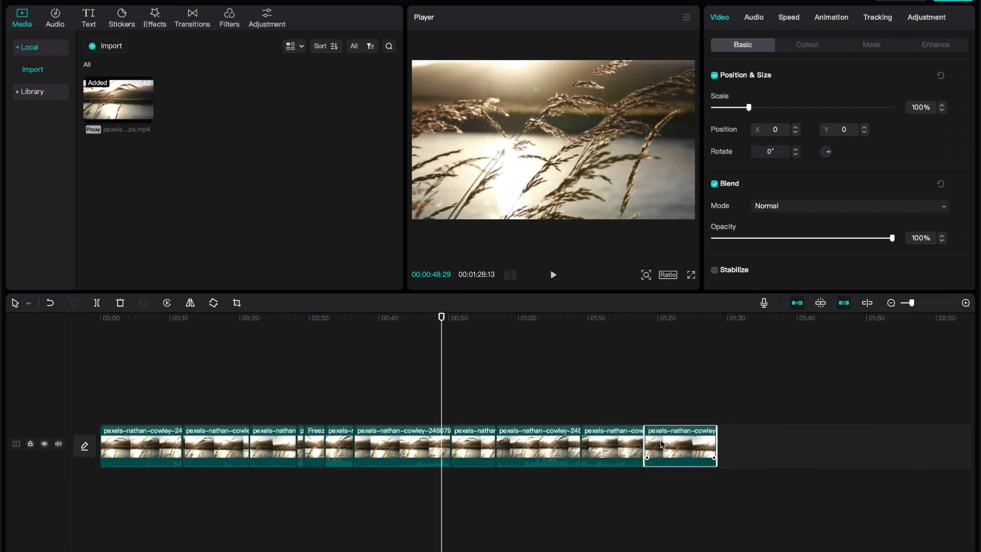
left_click(821, 304)
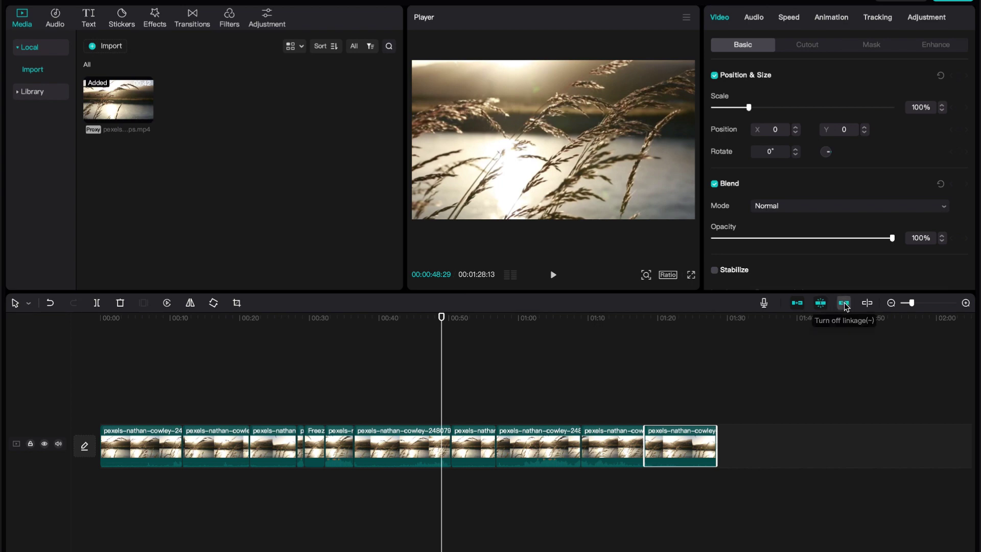
left_click(844, 303)
left_click(844, 303)
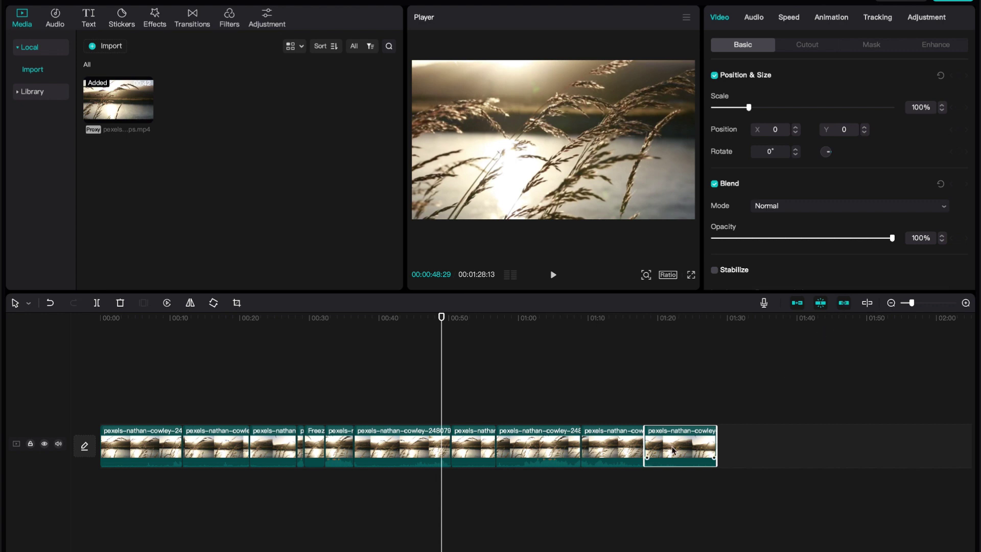
Step: Try the preview axis while moving the playhead to 00:00:59:14, turn the axis off and zoom the timeline in slightly
left_click(867, 304)
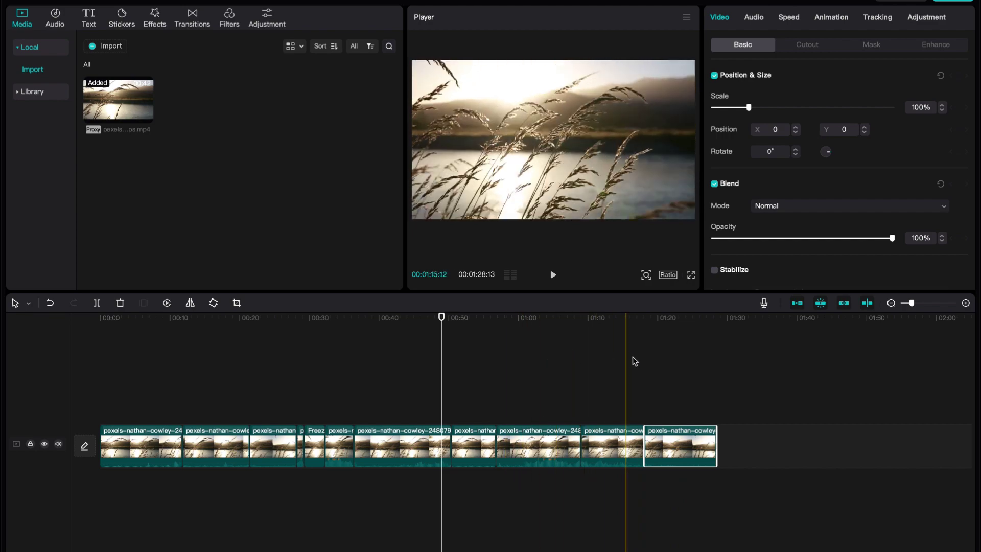
left_click_drag(439, 324, 515, 321)
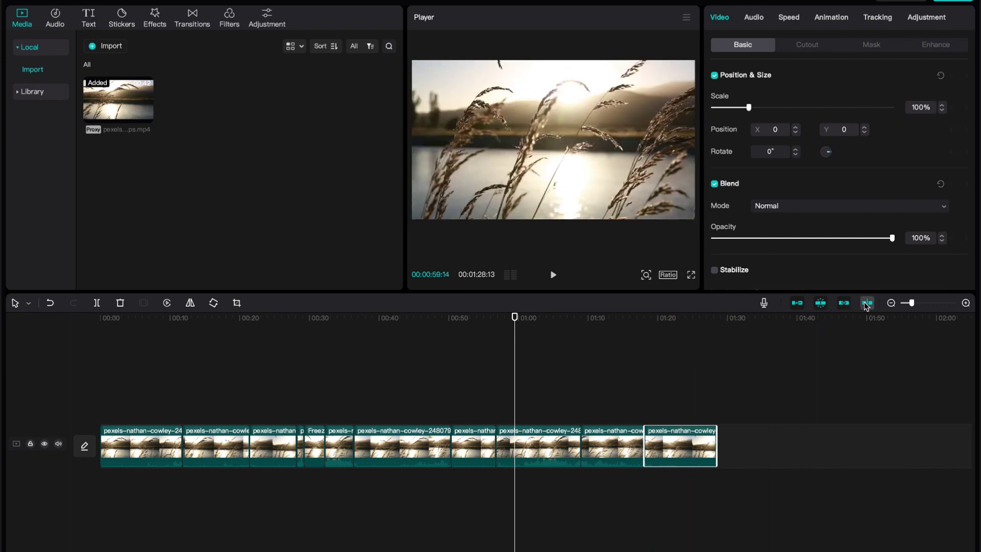
mouse_move(912, 306)
left_mouse_down()
mouse_move(933, 306)
mouse_move(903, 310)
mouse_move(931, 306)
mouse_move(912, 305)
left_mouse_up()
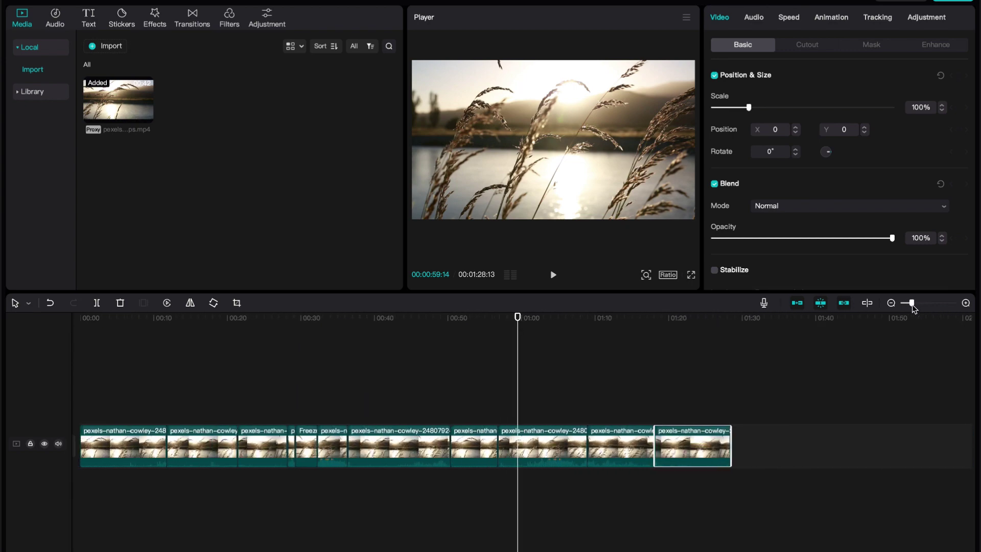
Step: Try the main track's lock, hide and mute controls, restoring each one to its original state
left_click(31, 444)
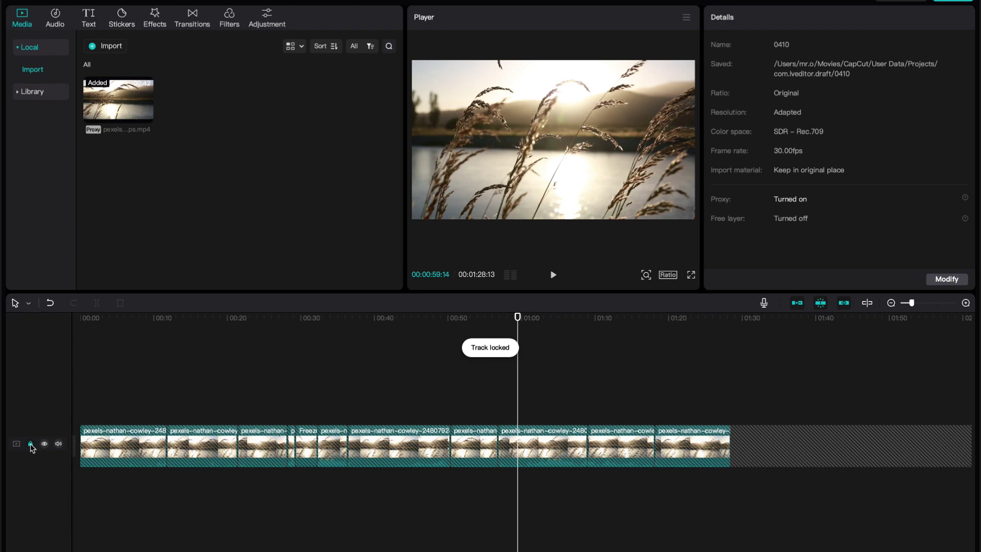
left_click(31, 444)
left_click(45, 444)
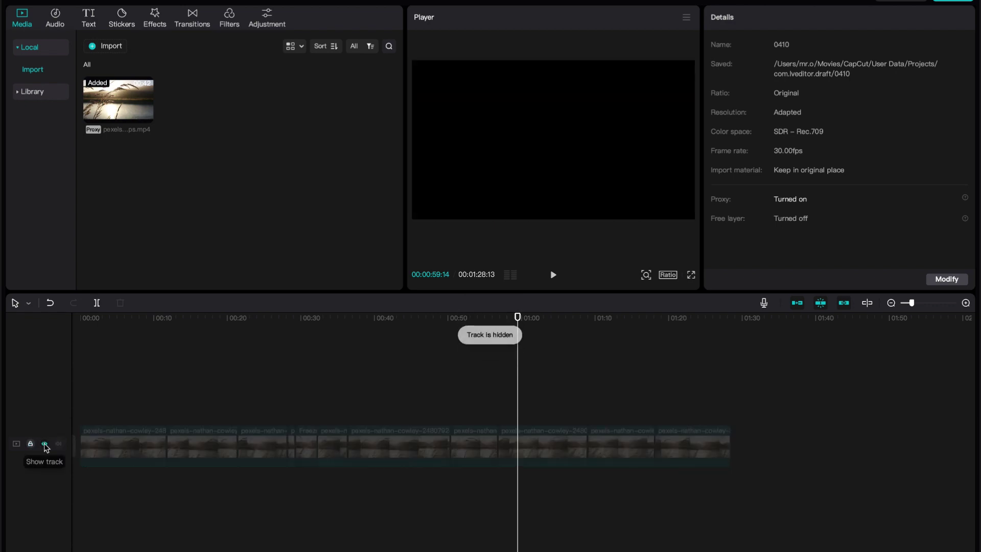
left_click(44, 444)
left_click(58, 444)
left_click(58, 444)
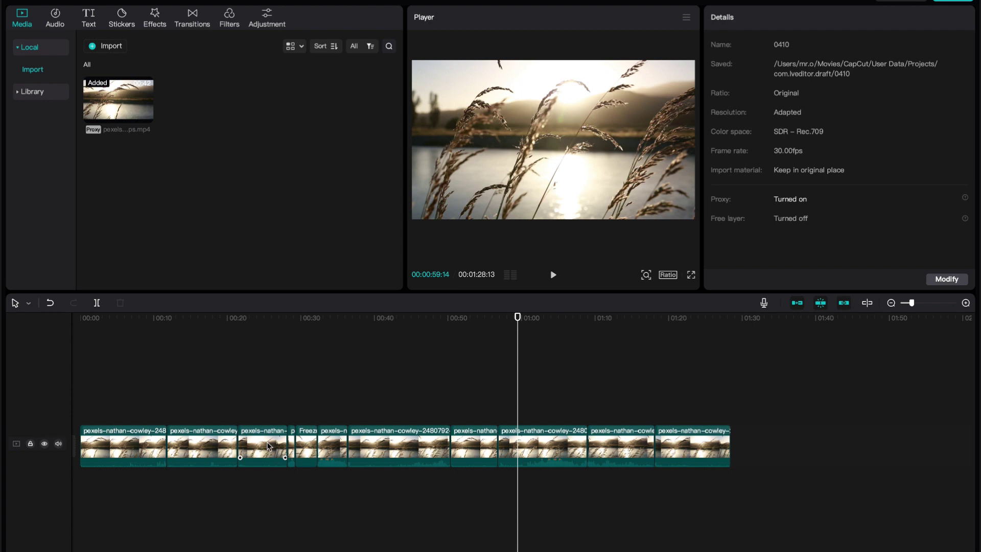
Step: Look over the transitions library and add the featured Warlock filter at the playhead, 00:00:59:14
left_click(185, 26)
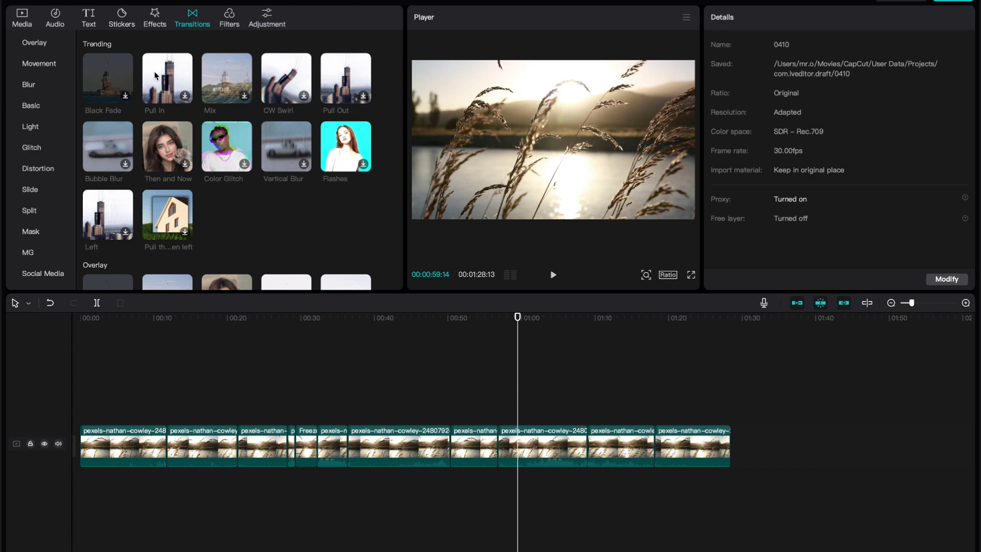
left_click(230, 20)
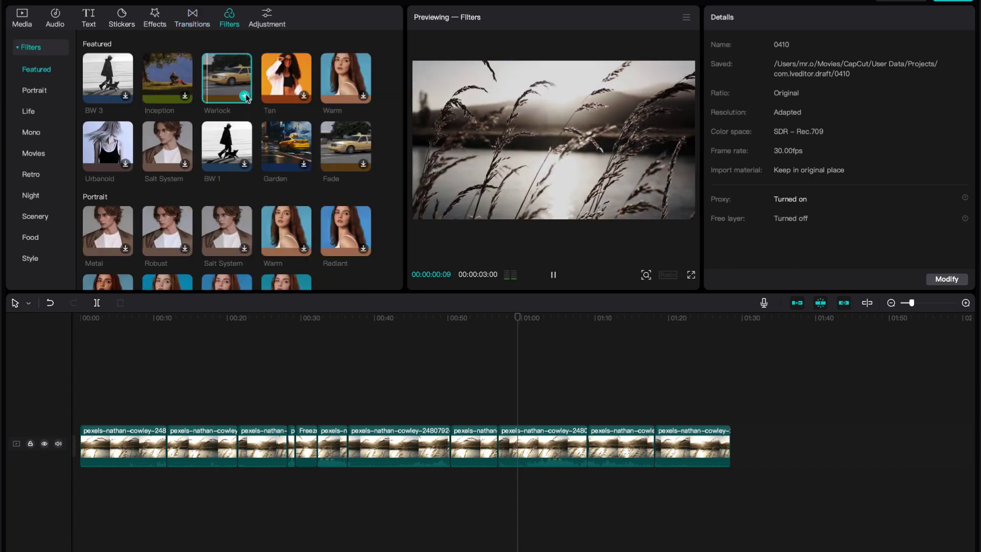
left_click(244, 96)
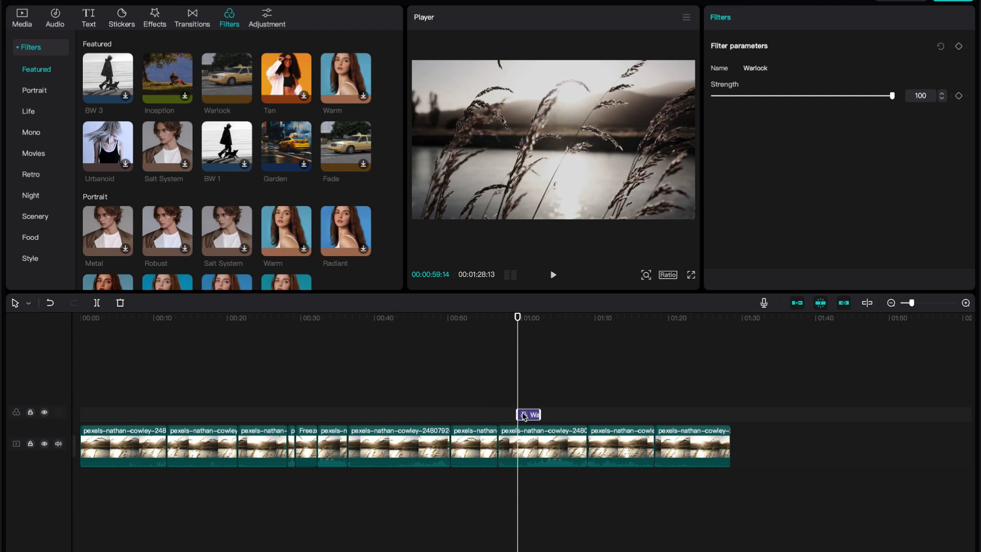
Step: Stretch the Warlock filter from near the start of the first clip to the end of the last, and scrub to 00:01:04:17
left_click_drag(529, 414, 728, 426)
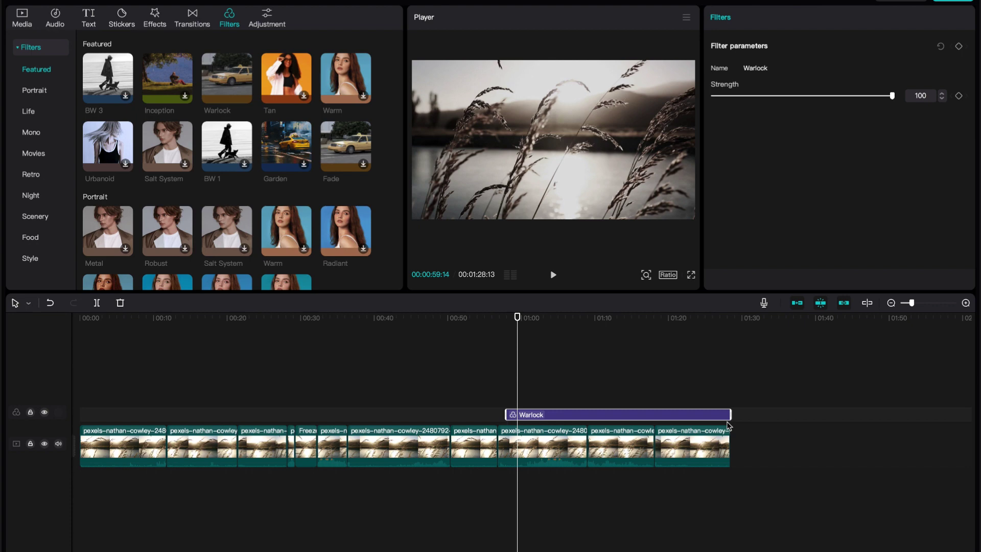
left_click_drag(506, 414, 86, 414)
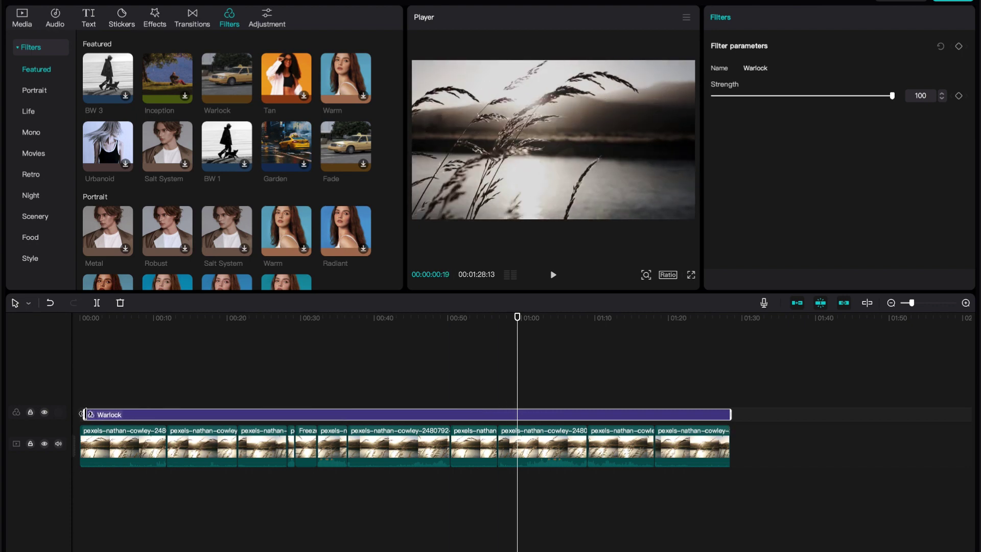
left_click_drag(517, 318, 554, 351)
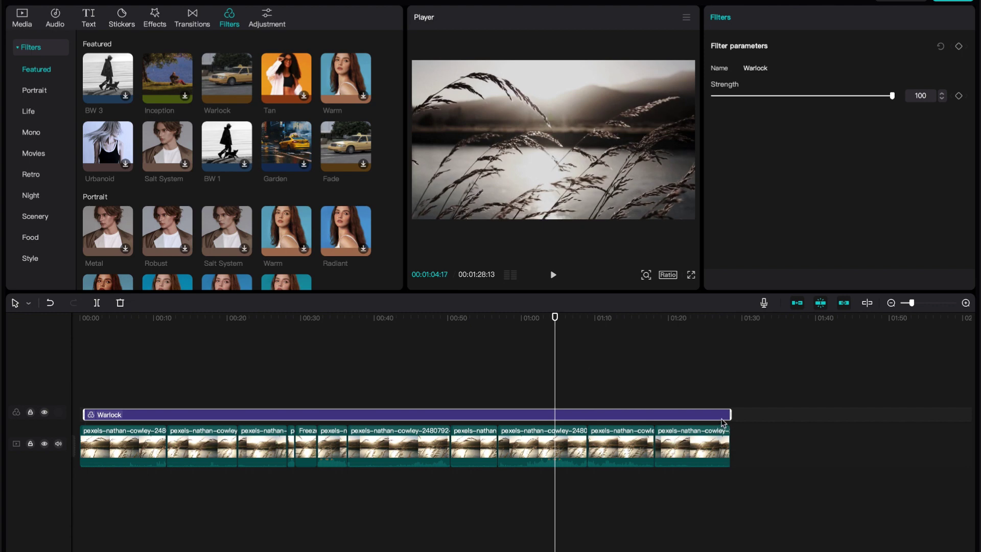
Step: Shorten the Warlock filter to end at about 00:01:02, check the picture at 00:00:43:16, and extend the filter back to the last clip's end
left_click_drag(730, 414, 536, 416)
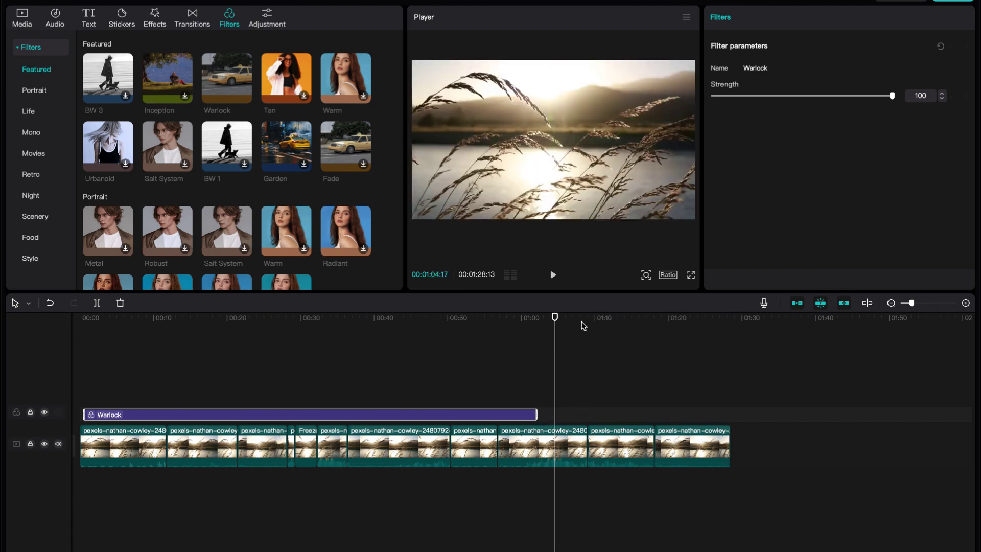
left_click_drag(554, 318, 401, 326)
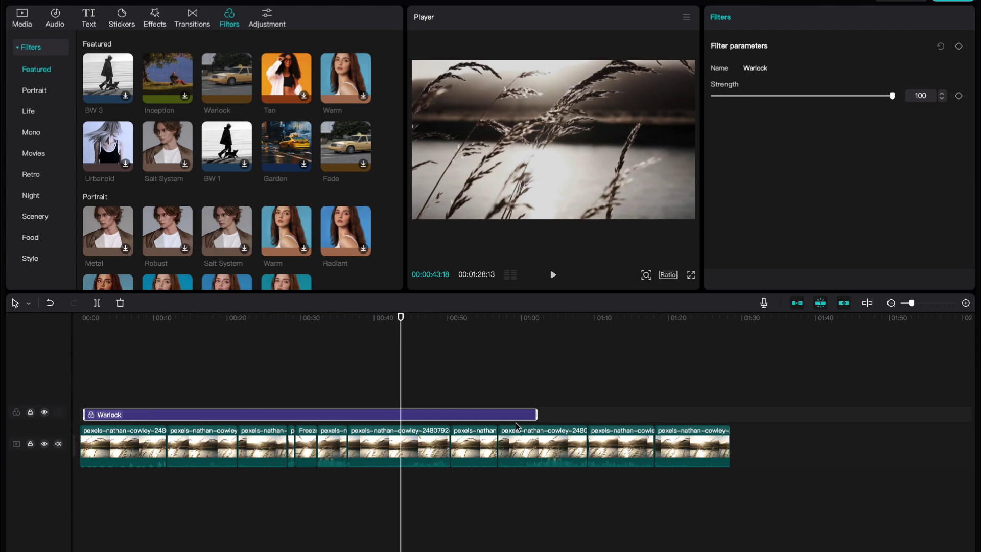
left_click_drag(537, 414, 731, 418)
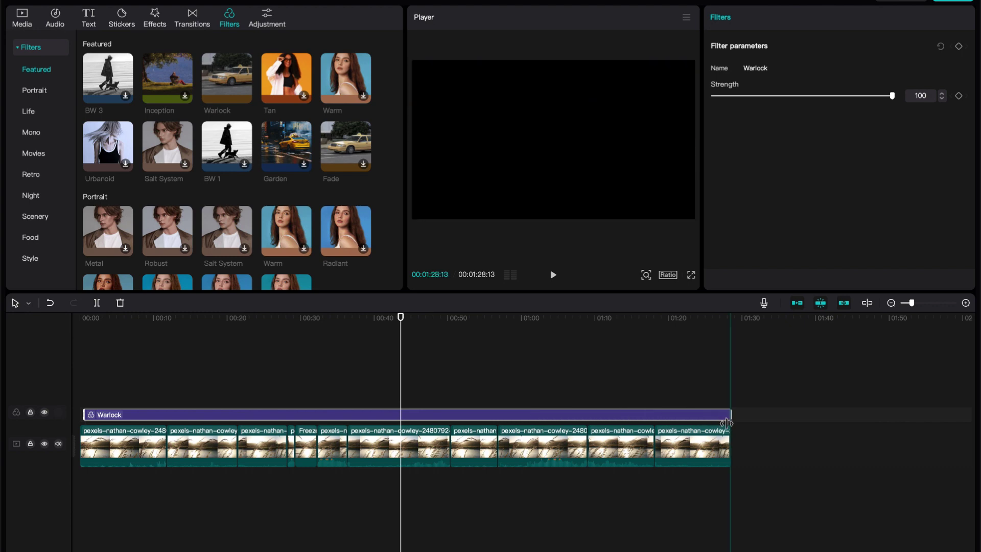